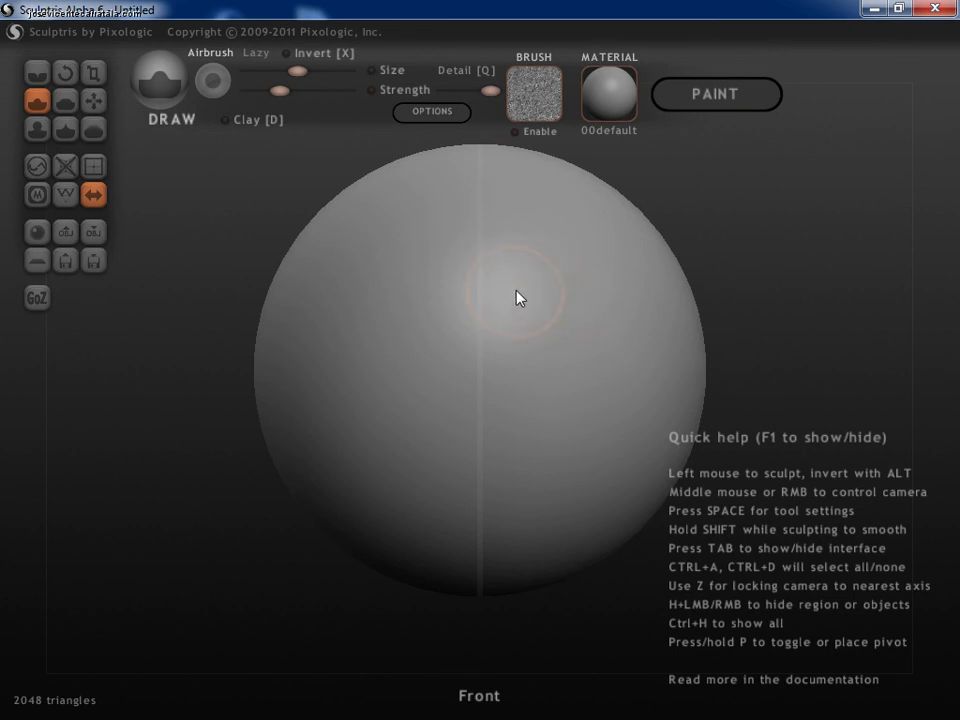
- Draw mirrored raised ridges across the sphere's front, one curving right and down
{"action": "mouse_move", "coordinate": [517, 297]}
{"action": "left_mouse_down"}
{"action": "mouse_move", "coordinate": [570, 287]}
{"action": "mouse_move", "coordinate": [619, 289]}
{"action": "mouse_move", "coordinate": [640, 302]}
{"action": "mouse_move", "coordinate": [645, 326]}
{"action": "mouse_move", "coordinate": [617, 375]}
{"action": "mouse_move", "coordinate": [634, 431]}
{"action": "mouse_move", "coordinate": [617, 452]}
{"action": "left_mouse_up"}
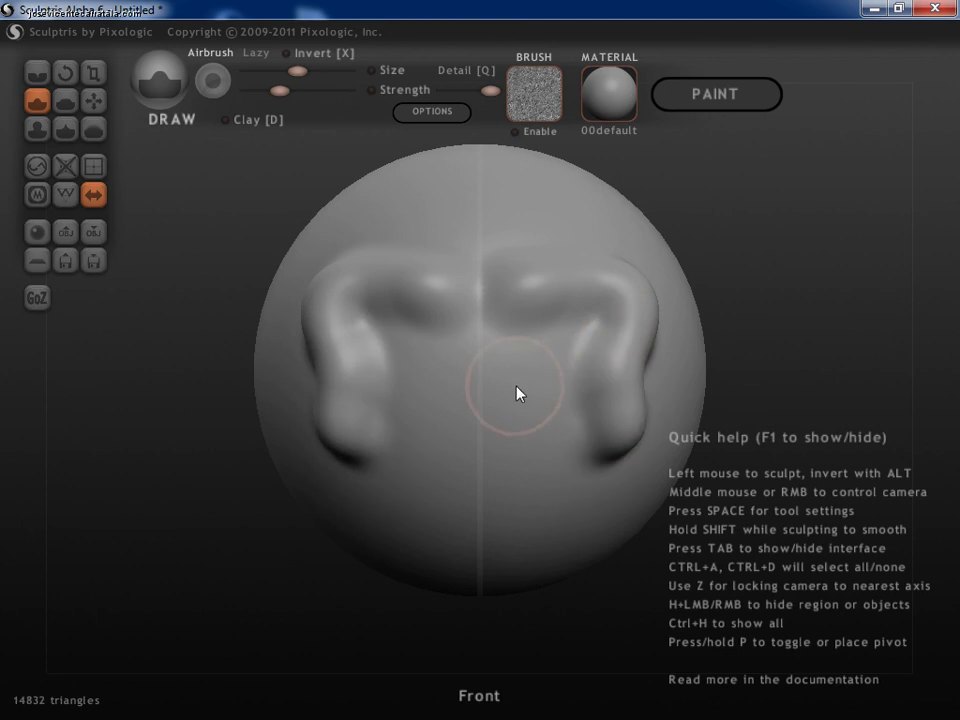
{"action": "mouse_move", "coordinate": [517, 390]}
{"action": "middle_mouse_down"}
{"action": "mouse_move", "coordinate": [572, 358]}
{"action": "mouse_move", "coordinate": [536, 392]}
{"action": "mouse_move", "coordinate": [604, 343]}
{"action": "mouse_move", "coordinate": [510, 268]}
{"action": "middle_mouse_up"}
{"action": "mouse_move", "coordinate": [510, 268]}
{"action": "left_mouse_down"}
{"action": "mouse_move", "coordinate": [564, 268]}
{"action": "mouse_move", "coordinate": [598, 304]}
{"action": "mouse_move", "coordinate": [583, 358]}
{"action": "mouse_move", "coordinate": [611, 390]}
{"action": "mouse_move", "coordinate": [600, 429]}
{"action": "mouse_move", "coordinate": [564, 459]}
{"action": "mouse_move", "coordinate": [503, 383]}
{"action": "left_mouse_up"}
- Add more raised ridges over the sphere's top and upper right, plus one down the lower centre
{"action": "middle_click_drag", "start_coordinate": [503, 383], "coordinate": [484, 356]}
{"action": "mouse_move", "coordinate": [484, 356]}
{"action": "left_mouse_down"}
{"action": "mouse_move", "coordinate": [418, 319]}
{"action": "mouse_move", "coordinate": [461, 279]}
{"action": "mouse_move", "coordinate": [495, 296]}
{"action": "mouse_move", "coordinate": [551, 276]}
{"action": "mouse_move", "coordinate": [598, 287]}
{"action": "mouse_move", "coordinate": [613, 317]}
{"action": "left_mouse_up"}
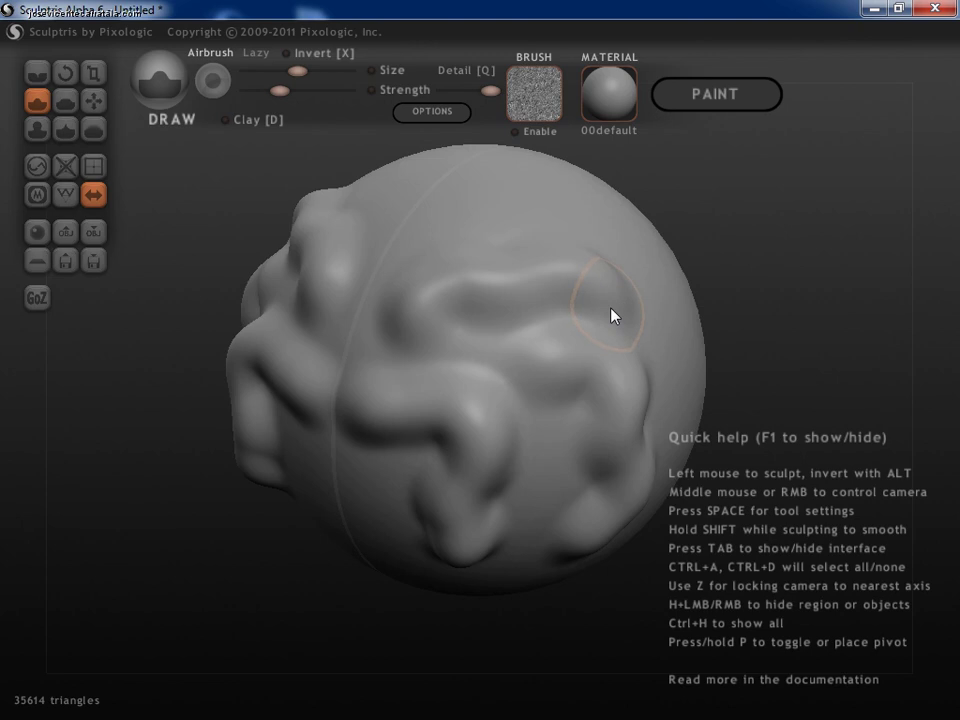
{"action": "mouse_move", "coordinate": [613, 317]}
{"action": "middle_mouse_down"}
{"action": "mouse_move", "coordinate": [510, 313]}
{"action": "mouse_move", "coordinate": [542, 326]}
{"action": "mouse_move", "coordinate": [506, 345]}
{"action": "middle_mouse_up"}
{"action": "mouse_move", "coordinate": [506, 345]}
{"action": "left_mouse_down"}
{"action": "mouse_move", "coordinate": [493, 302]}
{"action": "mouse_move", "coordinate": [550, 284]}
{"action": "mouse_move", "coordinate": [579, 246]}
{"action": "mouse_move", "coordinate": [623, 231]}
{"action": "left_mouse_up"}
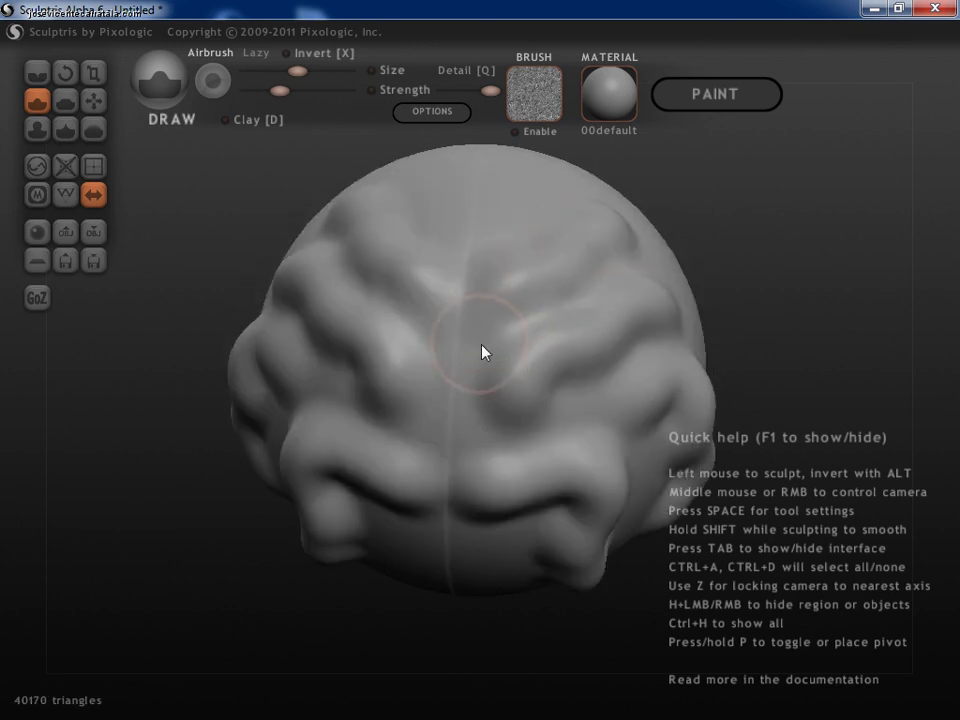
{"action": "middle_click_drag", "start_coordinate": [482, 349], "coordinate": [479, 285]}
{"action": "mouse_move", "coordinate": [489, 399]}
{"action": "left_mouse_down"}
{"action": "mouse_move", "coordinate": [504, 487]}
{"action": "mouse_move", "coordinate": [514, 482]}
{"action": "left_mouse_up"}
{"action": "mouse_move", "coordinate": [514, 482]}
{"action": "middle_mouse_down"}
{"action": "mouse_move", "coordinate": [508, 465]}
{"action": "mouse_move", "coordinate": [521, 439]}
{"action": "middle_mouse_up"}
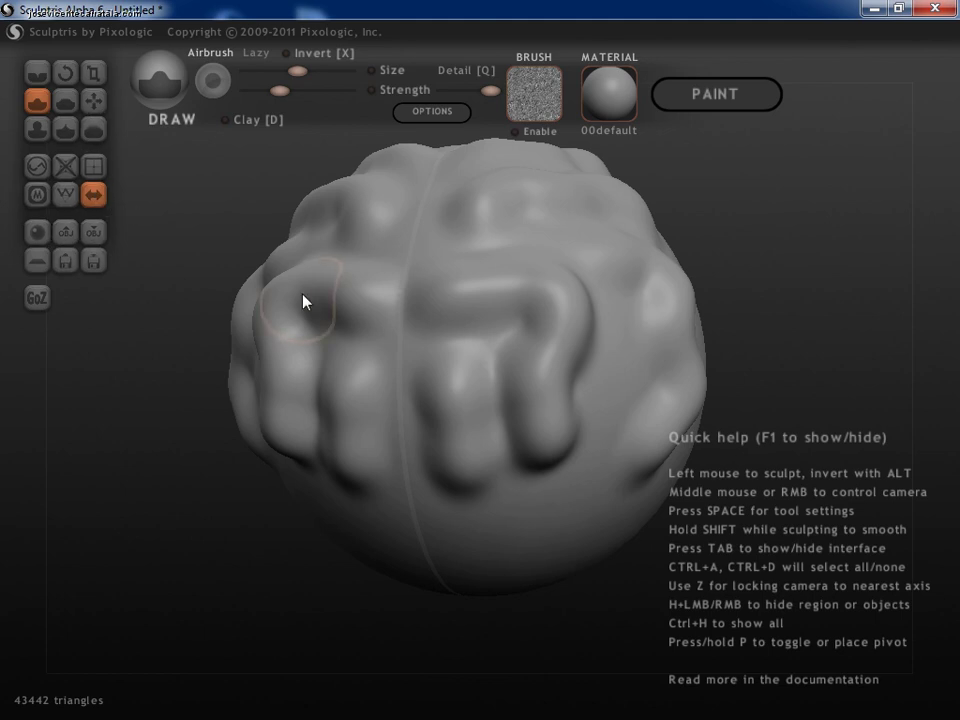
- With the Crease tool, carve creases between the lumps across the sphere's front
{"action": "left_click", "coordinate": [39, 74]}
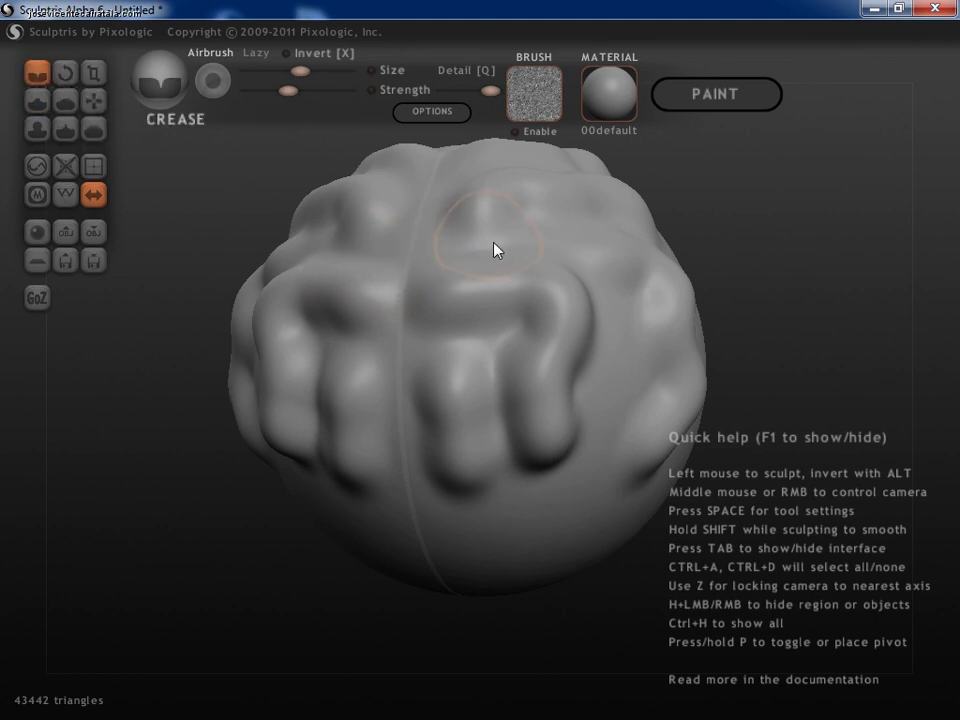
{"action": "mouse_move", "coordinate": [499, 253]}
{"action": "middle_mouse_down"}
{"action": "mouse_move", "coordinate": [484, 300]}
{"action": "mouse_move", "coordinate": [452, 272]}
{"action": "middle_mouse_up"}
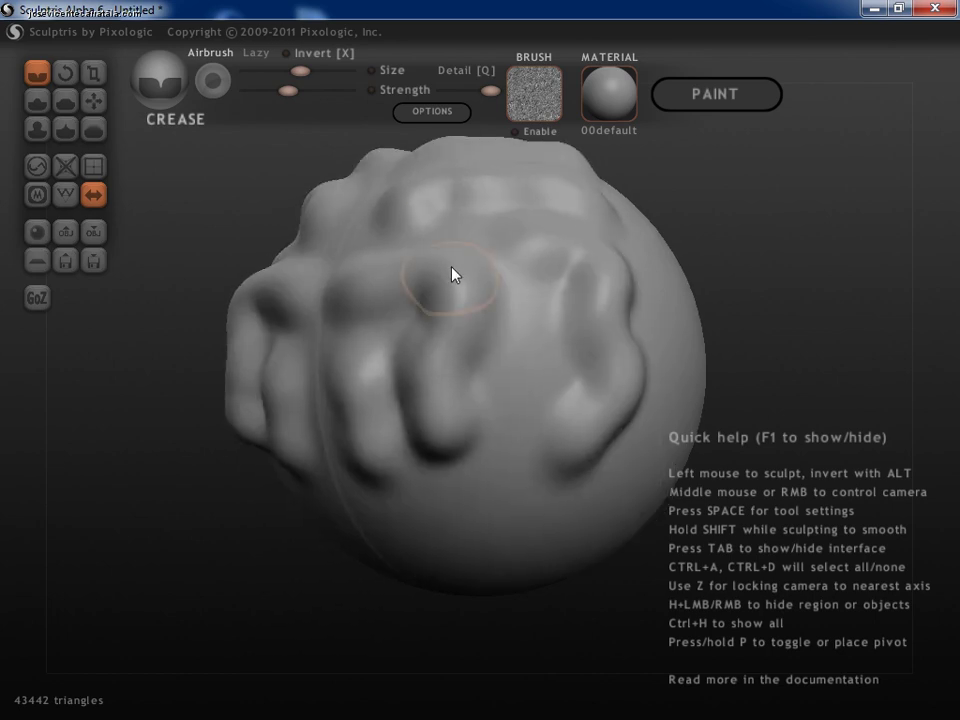
{"action": "middle_click_drag", "start_coordinate": [427, 333], "coordinate": [471, 339]}
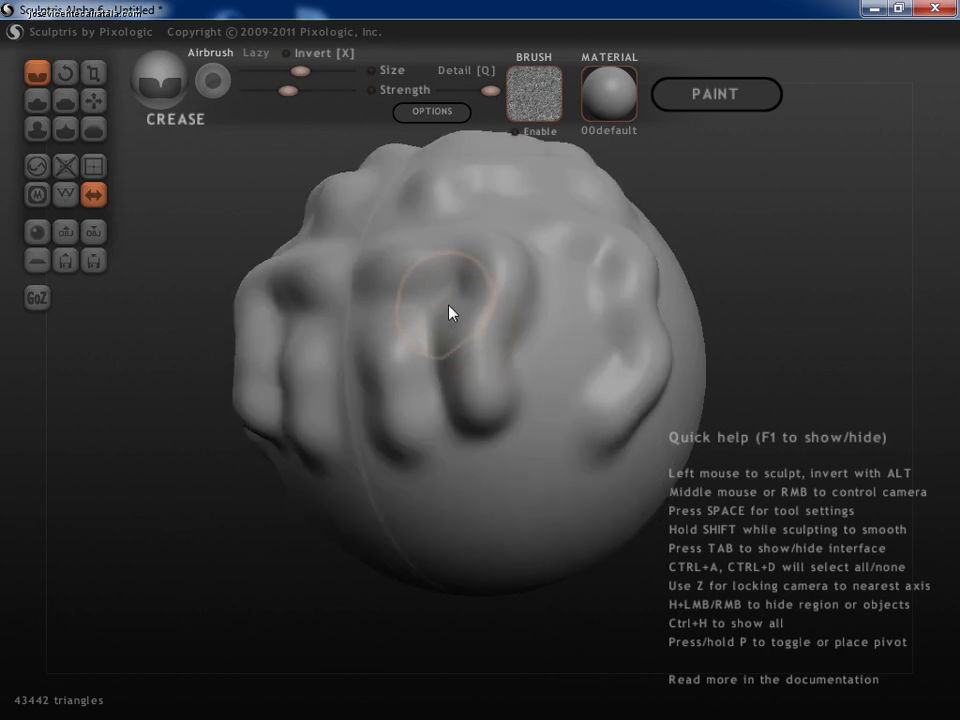
{"action": "mouse_move", "coordinate": [450, 315]}
{"action": "left_mouse_down"}
{"action": "mouse_move", "coordinate": [437, 345]}
{"action": "mouse_move", "coordinate": [446, 399]}
{"action": "mouse_move", "coordinate": [431, 396]}
{"action": "left_mouse_up"}
{"action": "middle_click_drag", "start_coordinate": [431, 396], "coordinate": [449, 378]}
{"action": "mouse_move", "coordinate": [429, 332]}
{"action": "left_mouse_down"}
{"action": "mouse_move", "coordinate": [434, 418]}
{"action": "mouse_move", "coordinate": [409, 306]}
{"action": "left_mouse_up"}
{"action": "middle_click_drag", "start_coordinate": [409, 306], "coordinate": [399, 334]}
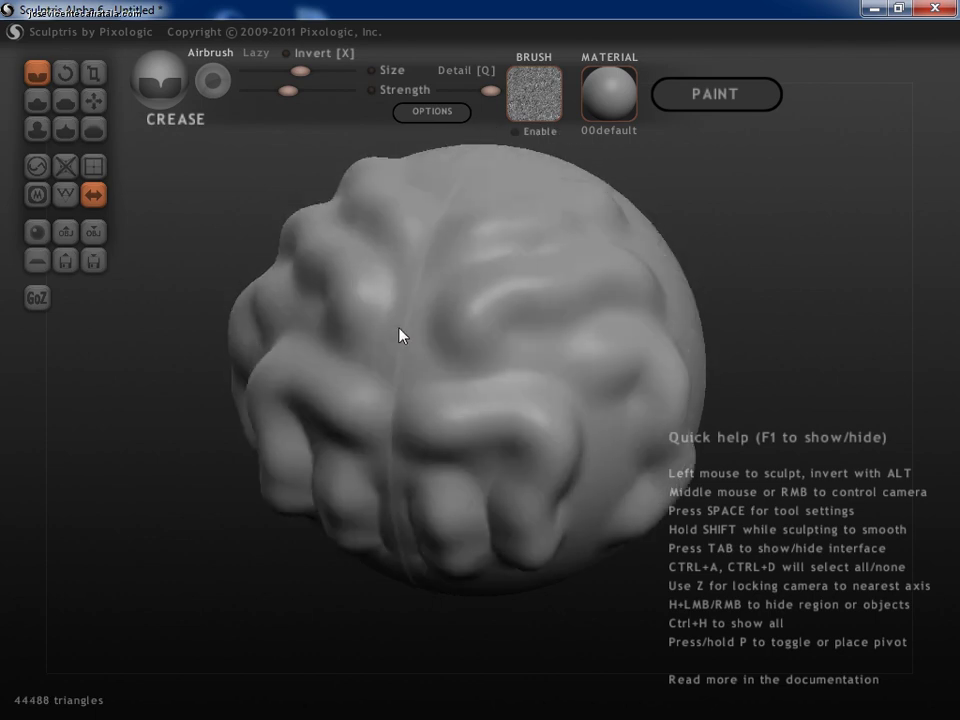
{"action": "mouse_move", "coordinate": [399, 334]}
{"action": "left_mouse_down"}
{"action": "mouse_move", "coordinate": [431, 371]}
{"action": "mouse_move", "coordinate": [480, 366]}
{"action": "mouse_move", "coordinate": [506, 341]}
{"action": "mouse_move", "coordinate": [607, 320]}
{"action": "mouse_move", "coordinate": [604, 332]}
{"action": "left_mouse_up"}
- Carve further creases running rightward and down beside the side lumps
{"action": "mouse_move", "coordinate": [604, 332]}
{"action": "middle_mouse_down"}
{"action": "mouse_move", "coordinate": [461, 349]}
{"action": "mouse_move", "coordinate": [497, 358]}
{"action": "middle_mouse_up"}
{"action": "mouse_move", "coordinate": [503, 333]}
{"action": "left_mouse_down"}
{"action": "mouse_move", "coordinate": [525, 321]}
{"action": "mouse_move", "coordinate": [615, 321]}
{"action": "mouse_move", "coordinate": [652, 361]}
{"action": "left_mouse_up"}
{"action": "middle_click_drag", "start_coordinate": [650, 360], "coordinate": [549, 343]}
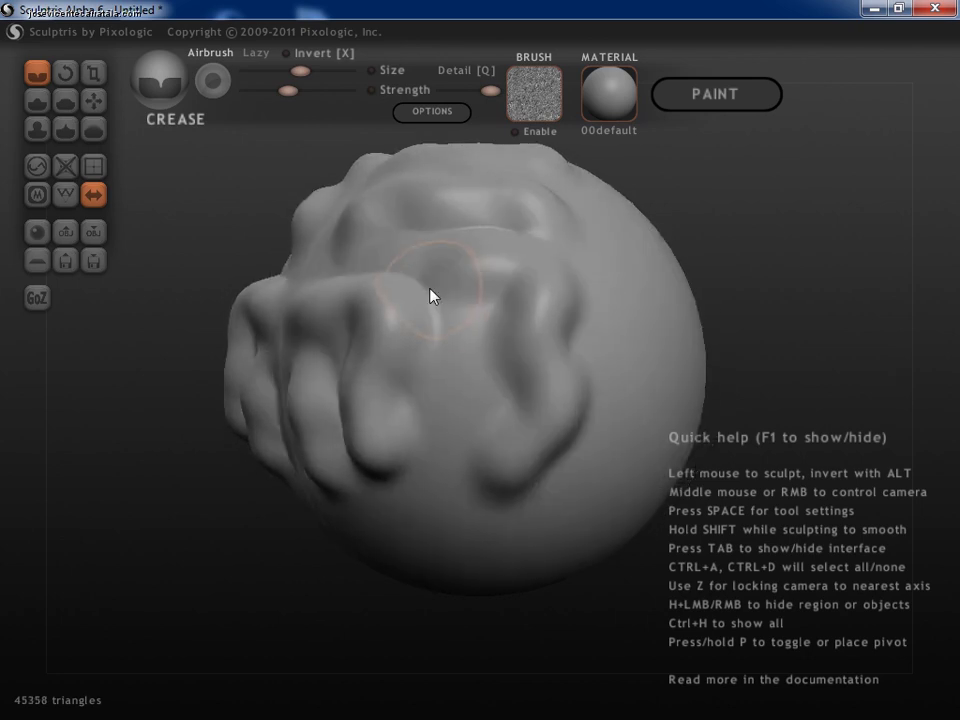
{"action": "mouse_move", "coordinate": [431, 294]}
{"action": "left_mouse_down"}
{"action": "mouse_move", "coordinate": [437, 326]}
{"action": "mouse_move", "coordinate": [407, 388]}
{"action": "mouse_move", "coordinate": [418, 435]}
{"action": "left_mouse_up"}
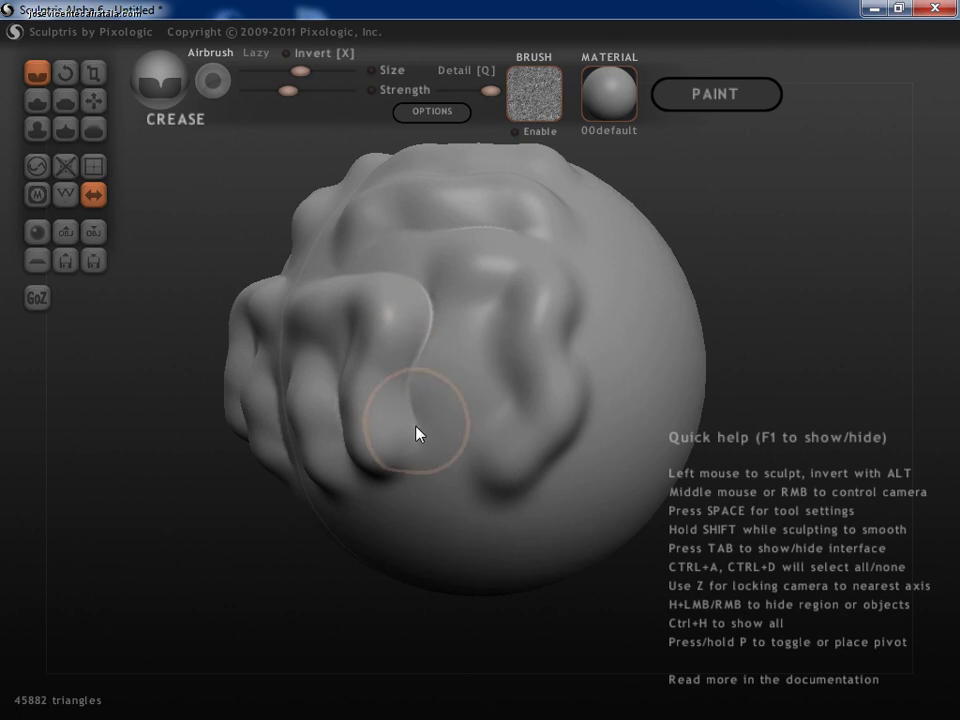
{"action": "mouse_move", "coordinate": [418, 435]}
{"action": "middle_mouse_down"}
{"action": "mouse_move", "coordinate": [390, 358]}
{"action": "mouse_move", "coordinate": [482, 335]}
{"action": "middle_mouse_up"}
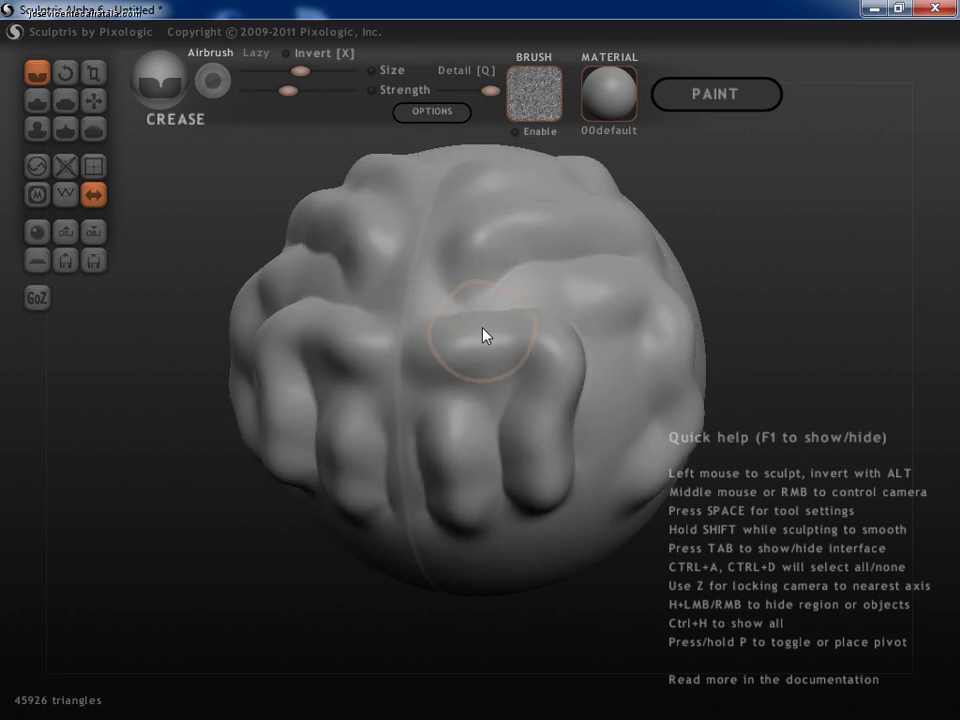
{"action": "scroll", "coordinate": [420, 316], "scroll_direction": "down", "scroll_amount": 2}
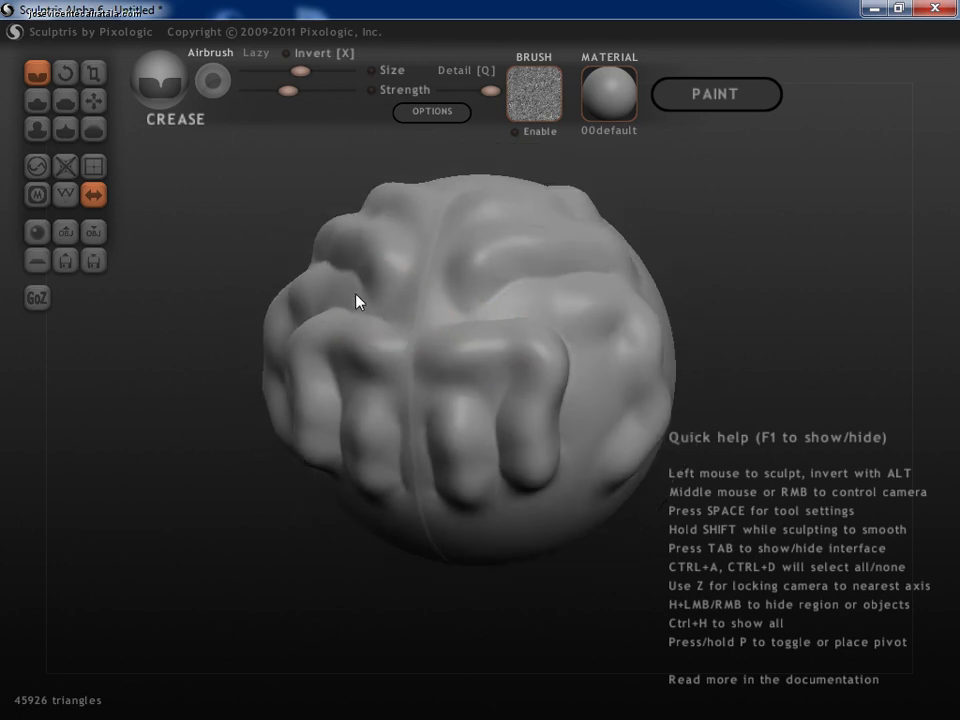
- Twist the bumps around the central and right finger strands with Rotate, then select Scale
{"action": "left_click", "coordinate": [70, 72]}
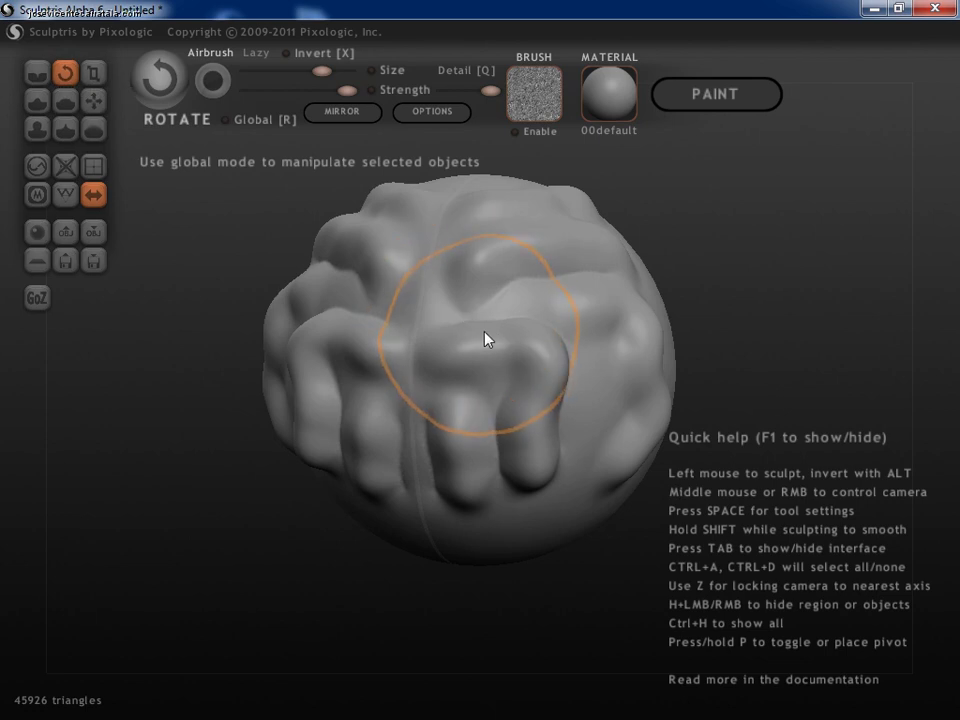
{"action": "left_click_drag", "start_coordinate": [485, 340], "coordinate": [503, 327]}
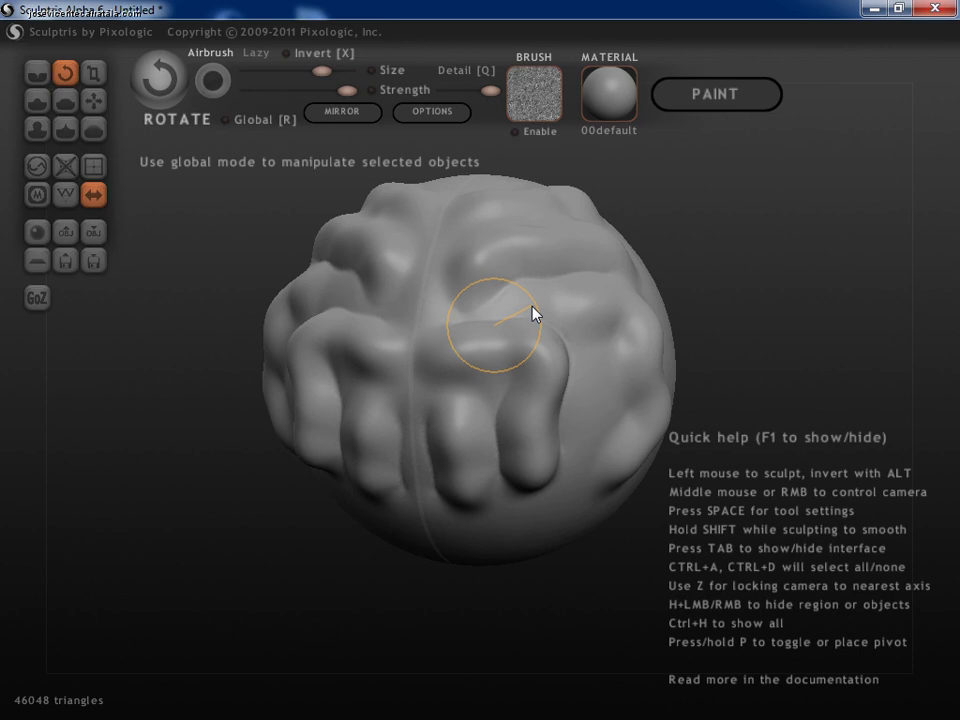
{"action": "mouse_move", "coordinate": [532, 313]}
{"action": "left_mouse_down"}
{"action": "mouse_move", "coordinate": [556, 325]}
{"action": "mouse_move", "coordinate": [540, 261]}
{"action": "mouse_move", "coordinate": [561, 343]}
{"action": "left_mouse_up"}
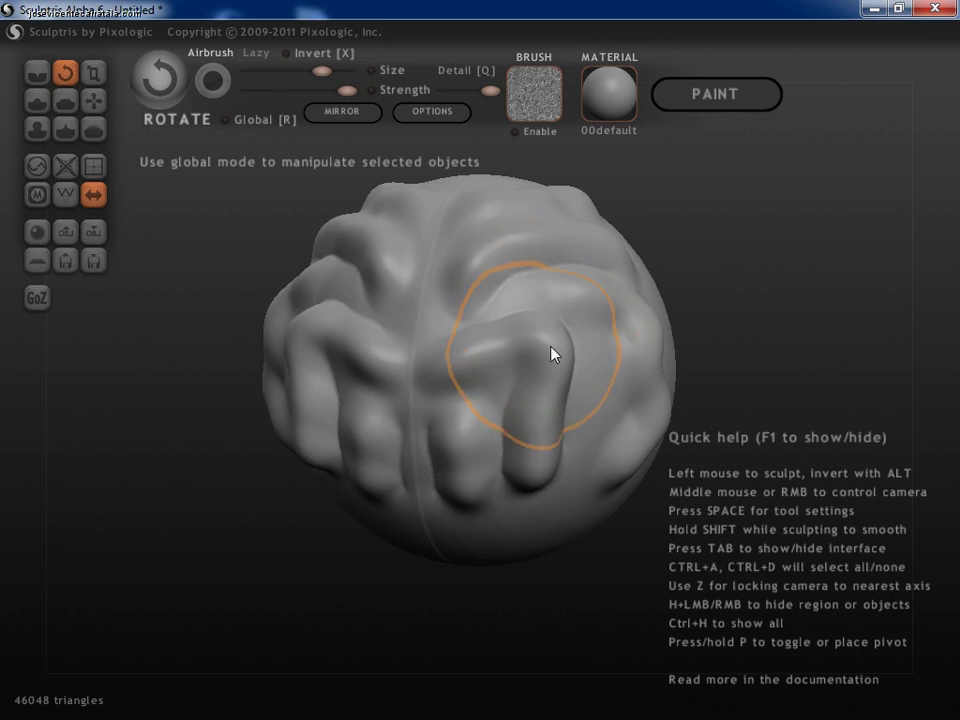
{"action": "left_click", "coordinate": [553, 352]}
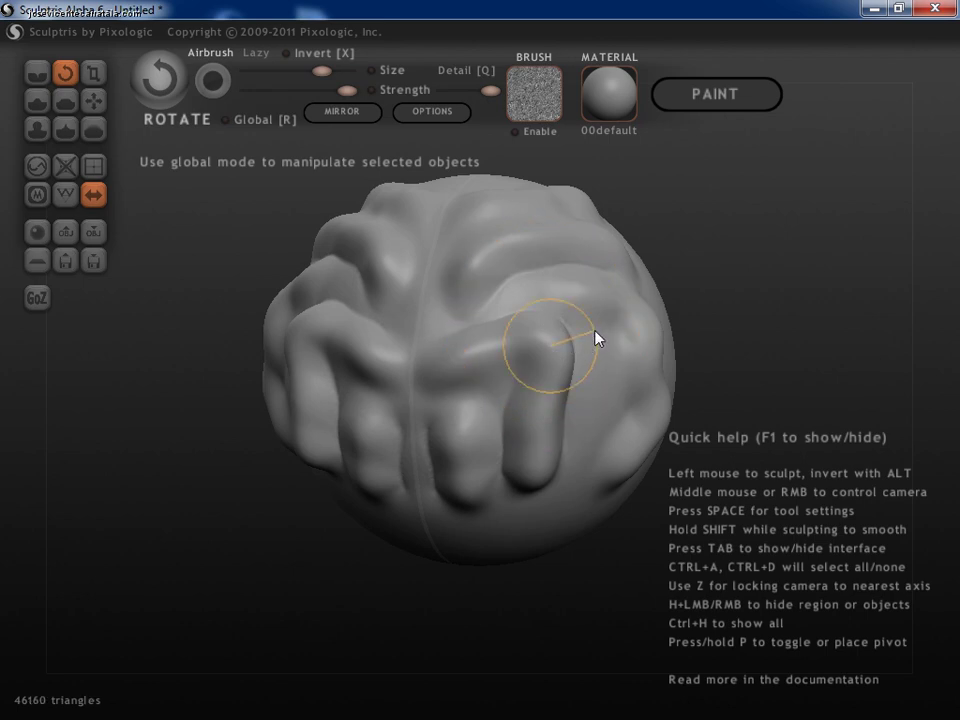
{"action": "mouse_move", "coordinate": [598, 335]}
{"action": "left_mouse_down"}
{"action": "mouse_move", "coordinate": [586, 300]}
{"action": "mouse_move", "coordinate": [602, 375]}
{"action": "mouse_move", "coordinate": [574, 283]}
{"action": "mouse_move", "coordinate": [546, 270]}
{"action": "mouse_move", "coordinate": [578, 310]}
{"action": "mouse_move", "coordinate": [572, 296]}
{"action": "mouse_move", "coordinate": [482, 394]}
{"action": "left_mouse_up"}
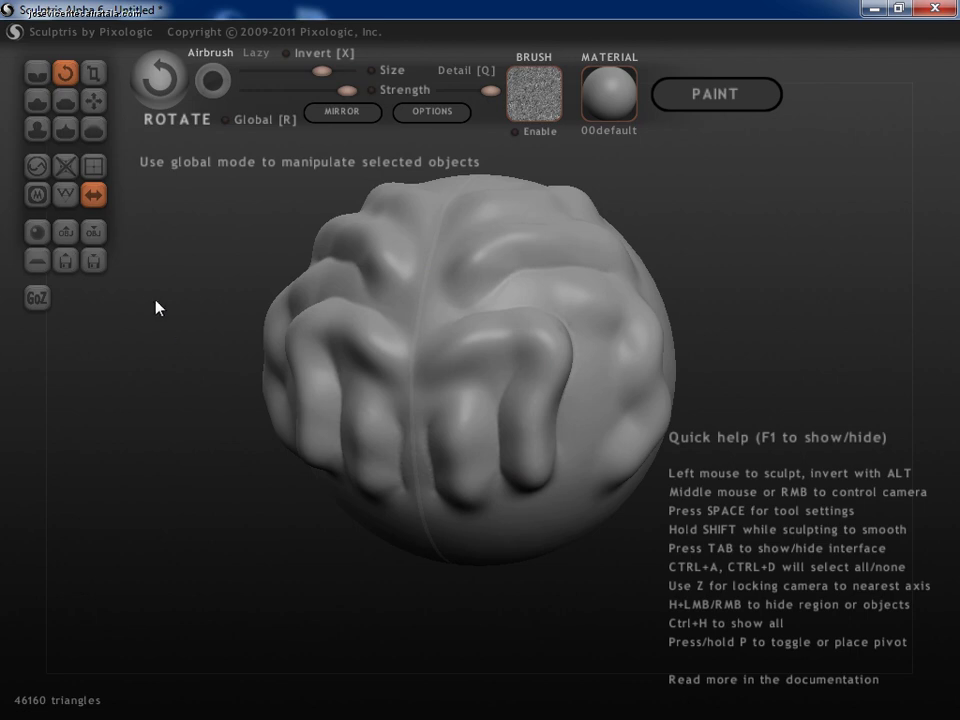
{"action": "left_click", "coordinate": [94, 72]}
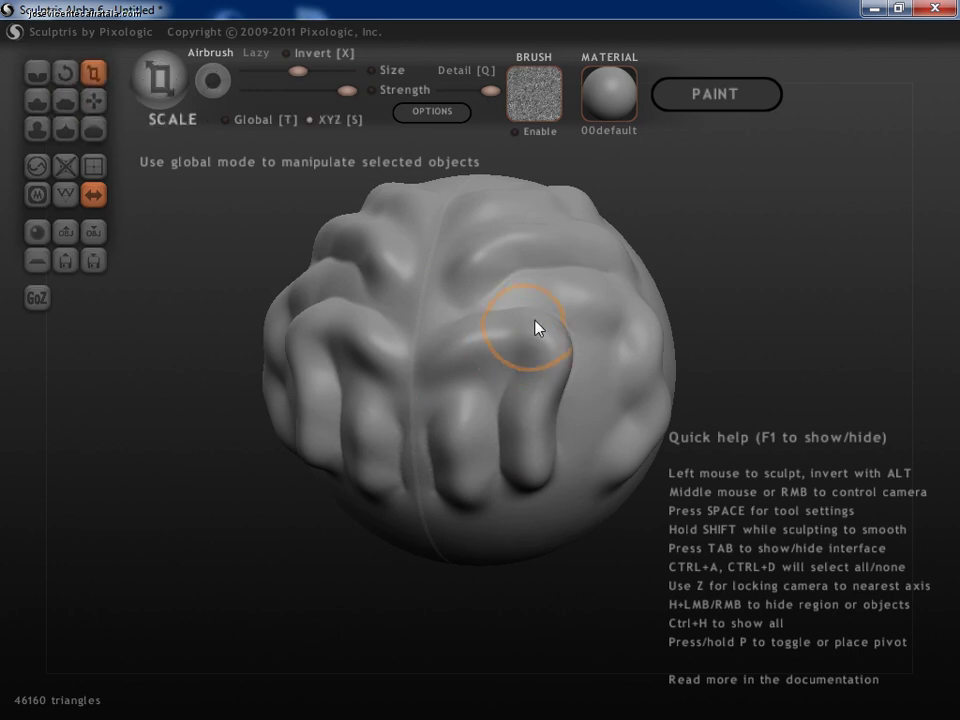
{"action": "left_click_drag", "start_coordinate": [565, 341], "coordinate": [595, 368]}
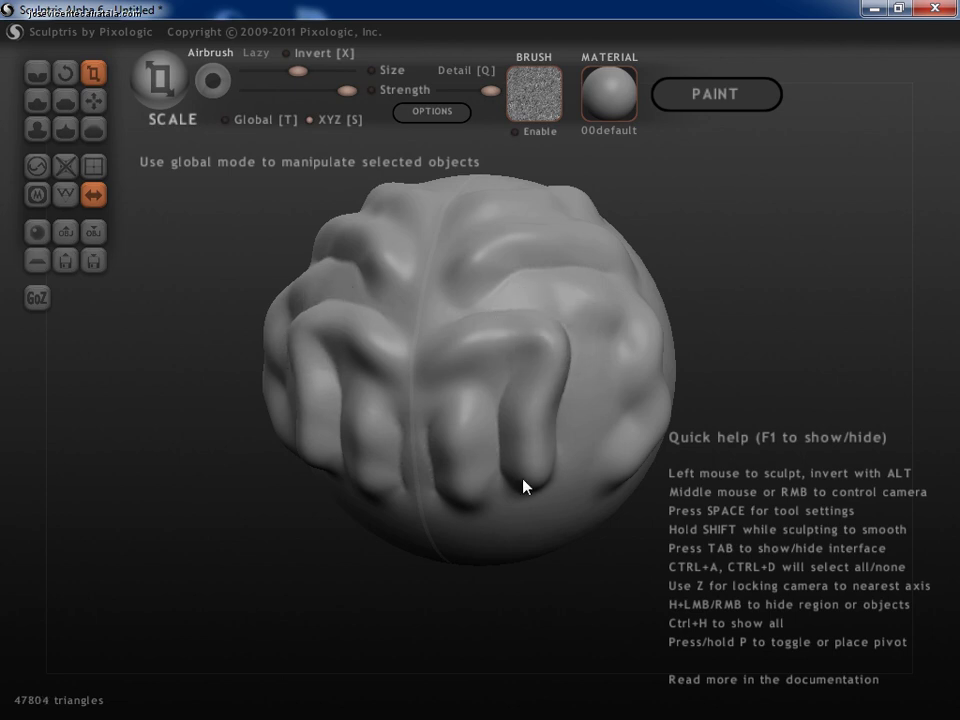
{"action": "left_click_drag", "start_coordinate": [540, 345], "coordinate": [588, 112]}
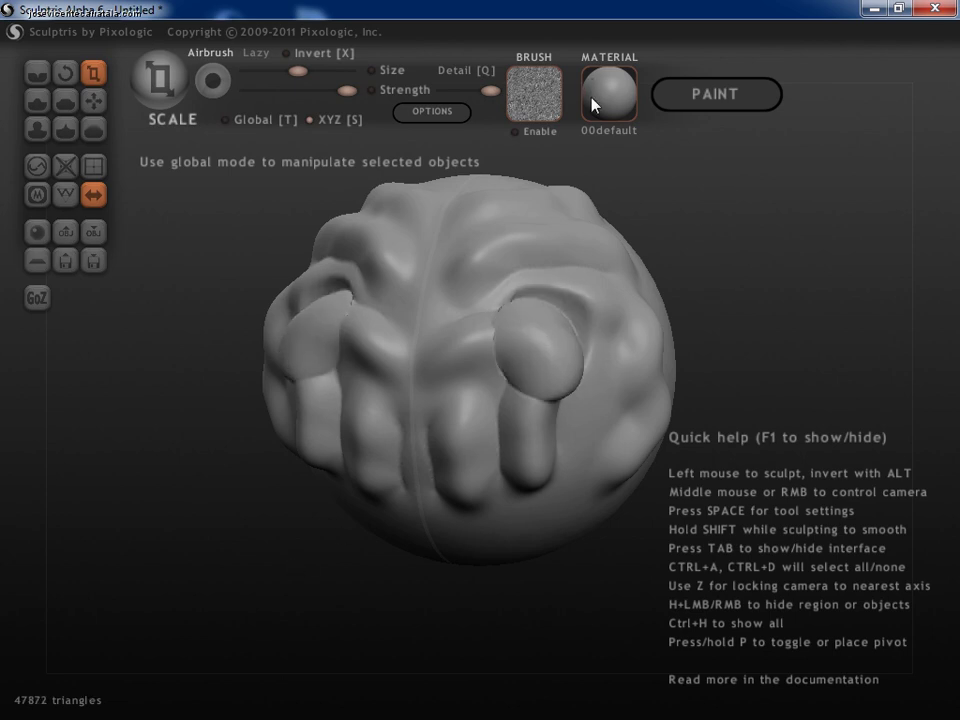
{"action": "left_click", "coordinate": [530, 335], "text": "alt"}
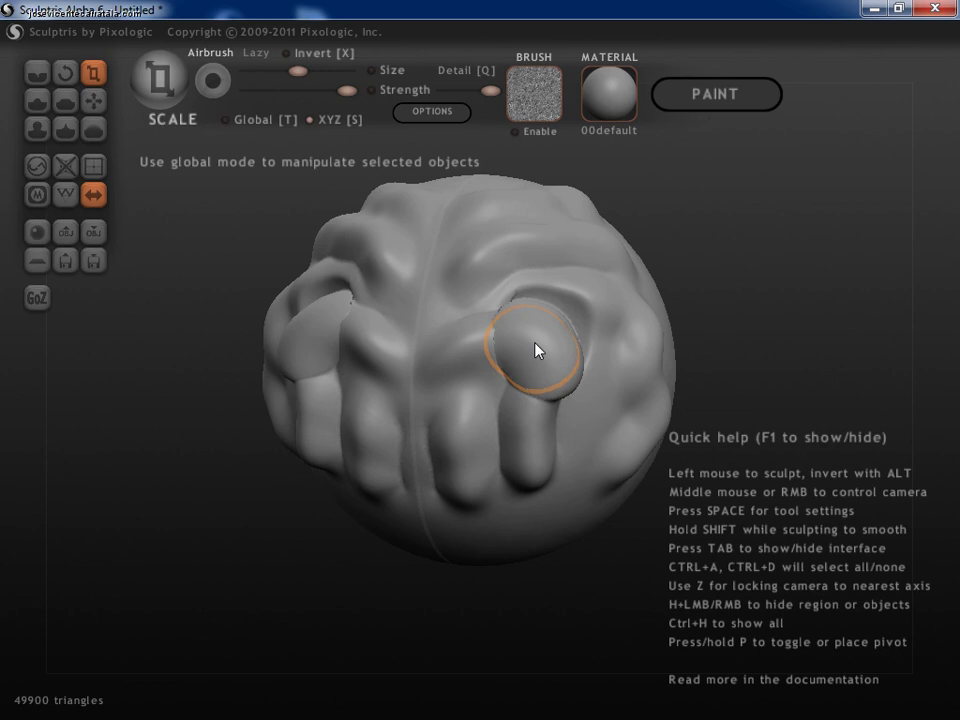
{"action": "key", "text": "ctrl+z"}
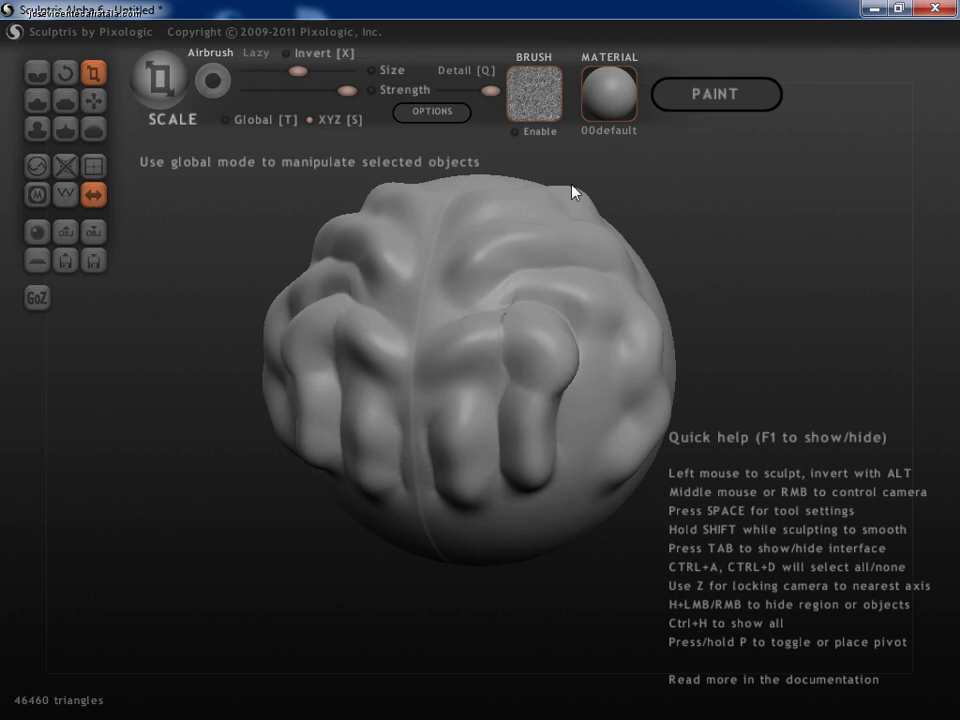
{"action": "left_click_drag", "start_coordinate": [572, 208], "coordinate": [549, 371], "text": "alt"}
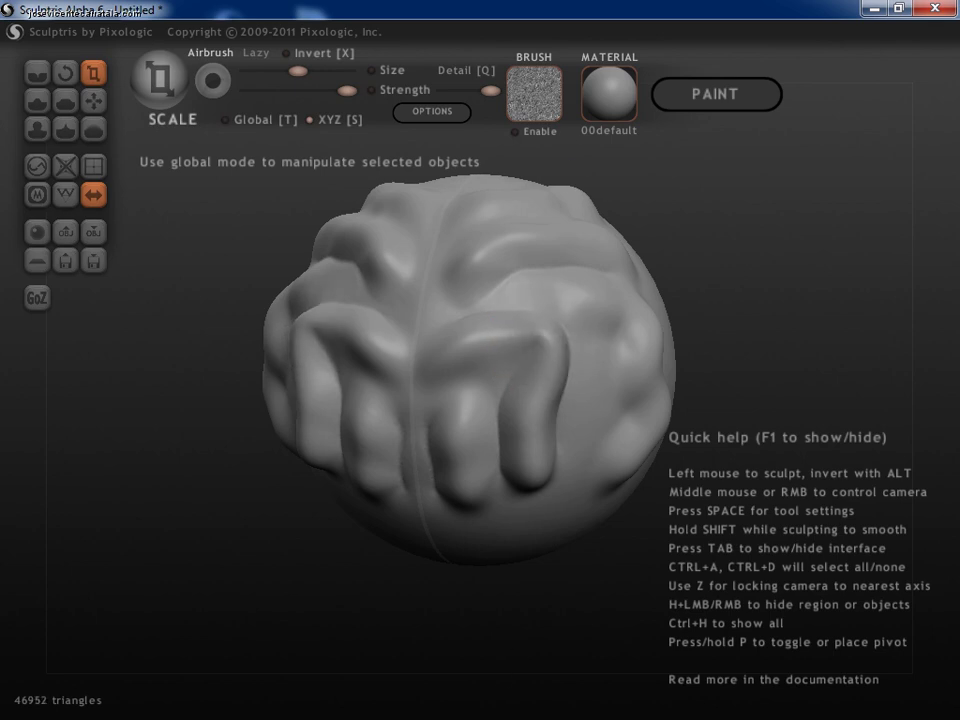
{"action": "left_click_drag", "start_coordinate": [525, 497], "coordinate": [594, 55]}
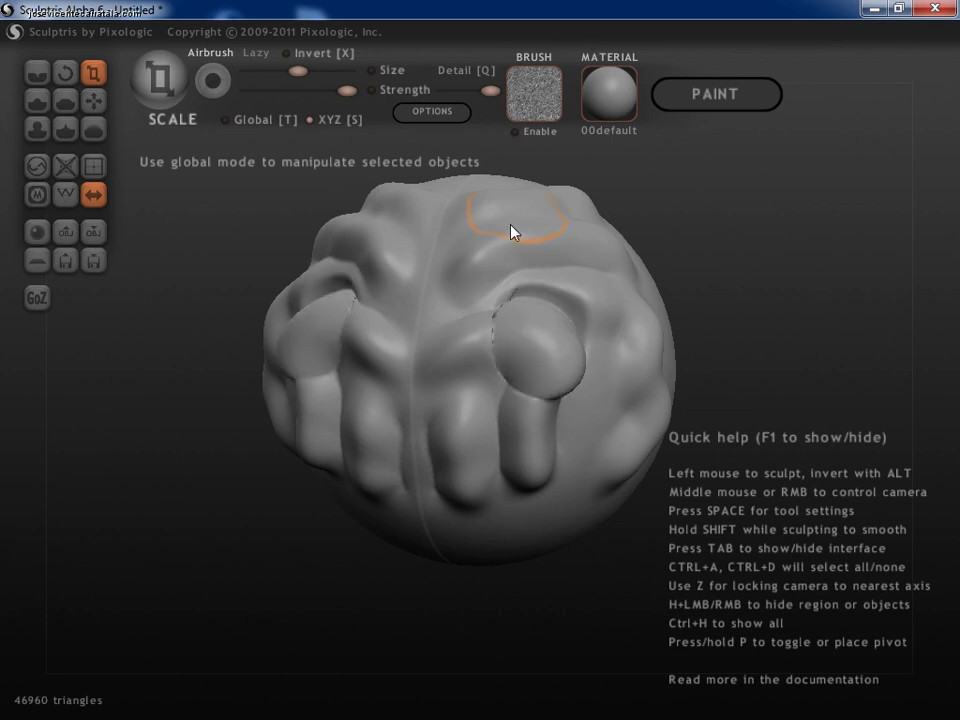
{"action": "mouse_move", "coordinate": [495, 268]}
{"action": "middle_mouse_down"}
{"action": "mouse_move", "coordinate": [434, 313]}
{"action": "mouse_move", "coordinate": [466, 309]}
{"action": "middle_mouse_up"}
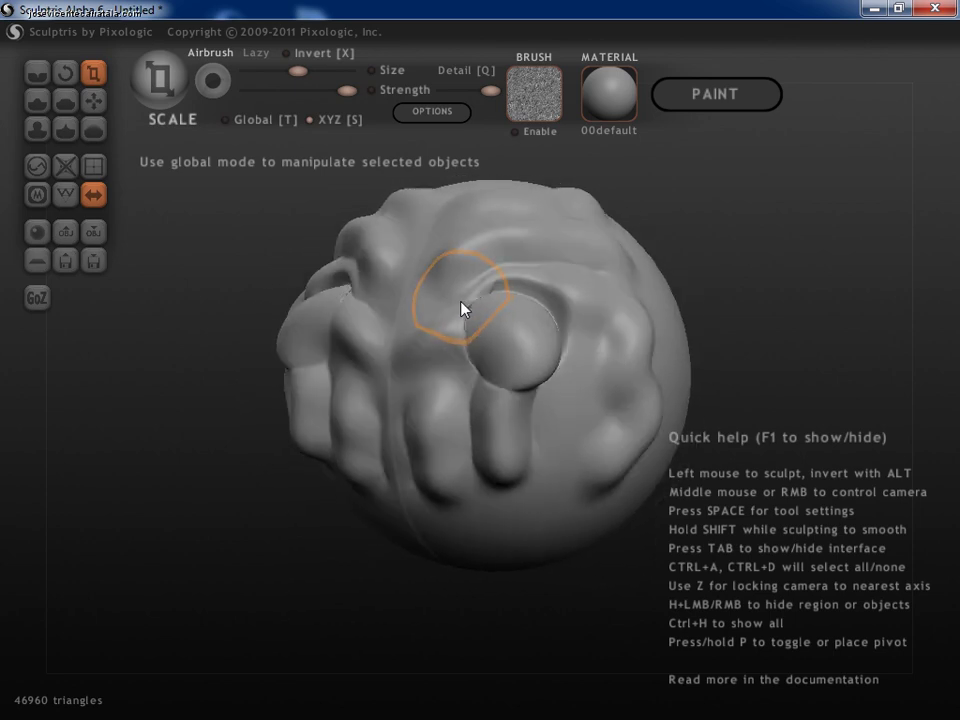
{"action": "key", "text": "ctrl+z"}
{"action": "key", "text": "ctrl+z"}
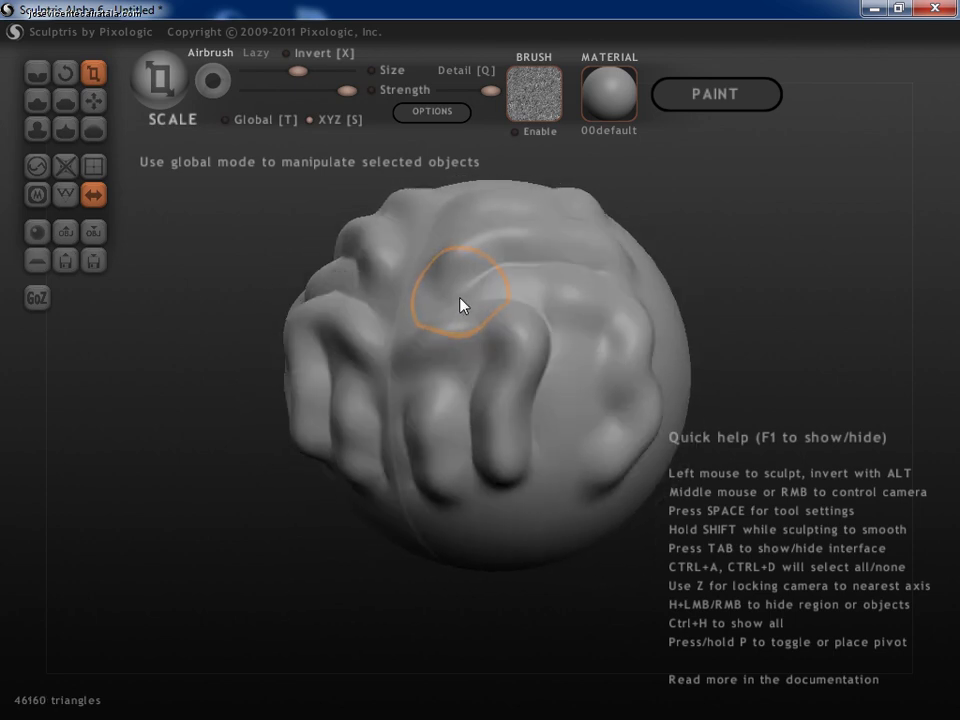
{"action": "key", "text": "ctrl+z"}
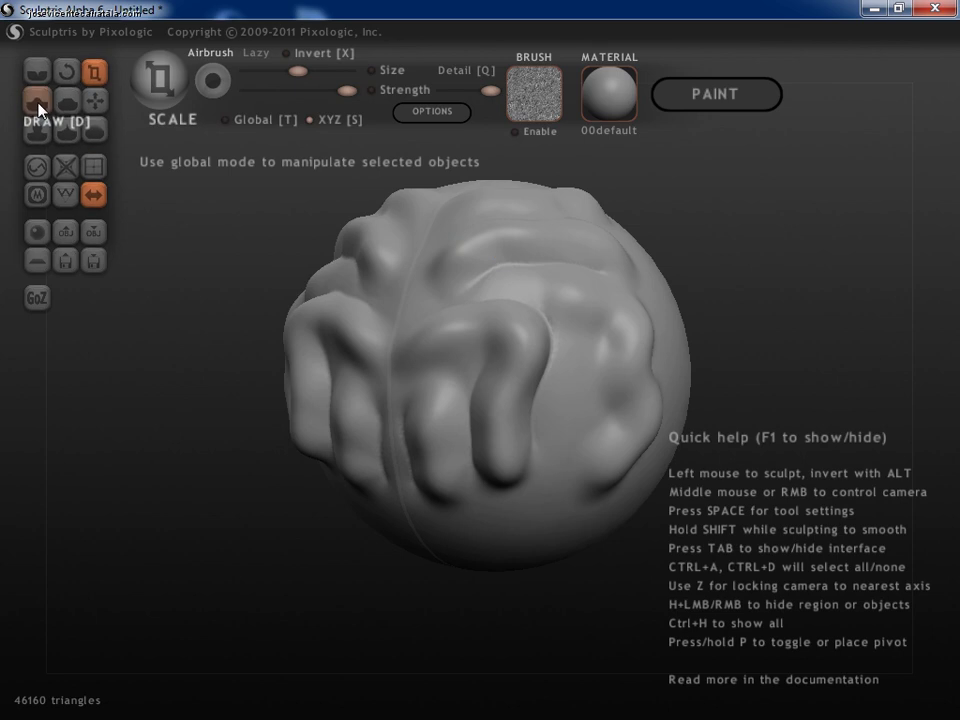
- With the Draw brush, build a raised clay stroke diagonally down-left across the lower front
{"action": "left_click", "coordinate": [38, 105]}
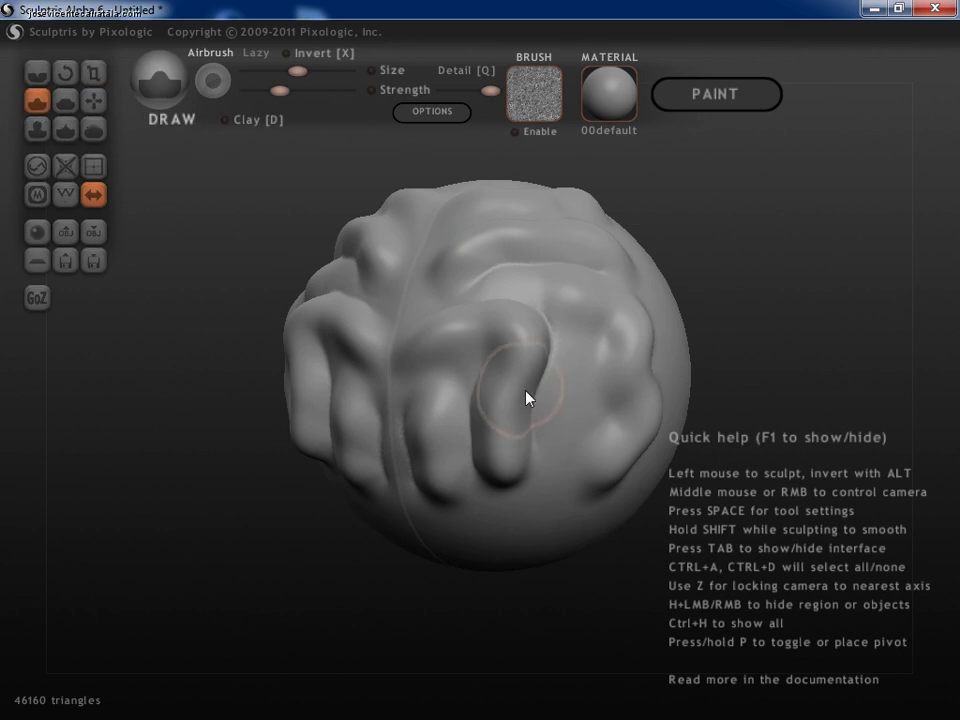
{"action": "middle_click_drag", "start_coordinate": [527, 396], "coordinate": [537, 322]}
{"action": "mouse_move", "coordinate": [537, 322]}
{"action": "left_mouse_down"}
{"action": "mouse_move", "coordinate": [423, 455]}
{"action": "mouse_move", "coordinate": [452, 489]}
{"action": "mouse_move", "coordinate": [414, 463]}
{"action": "left_mouse_up"}
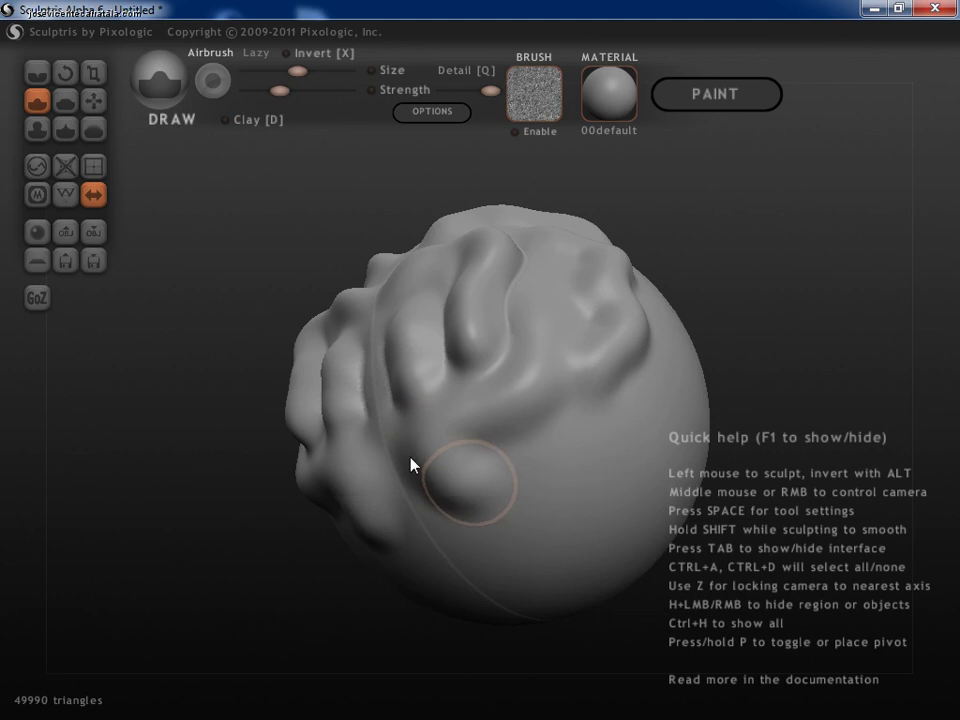
- Zoom in and flatten the tops of the front and left finger ridges with the Flatten brush
{"action": "left_click", "coordinate": [65, 104]}
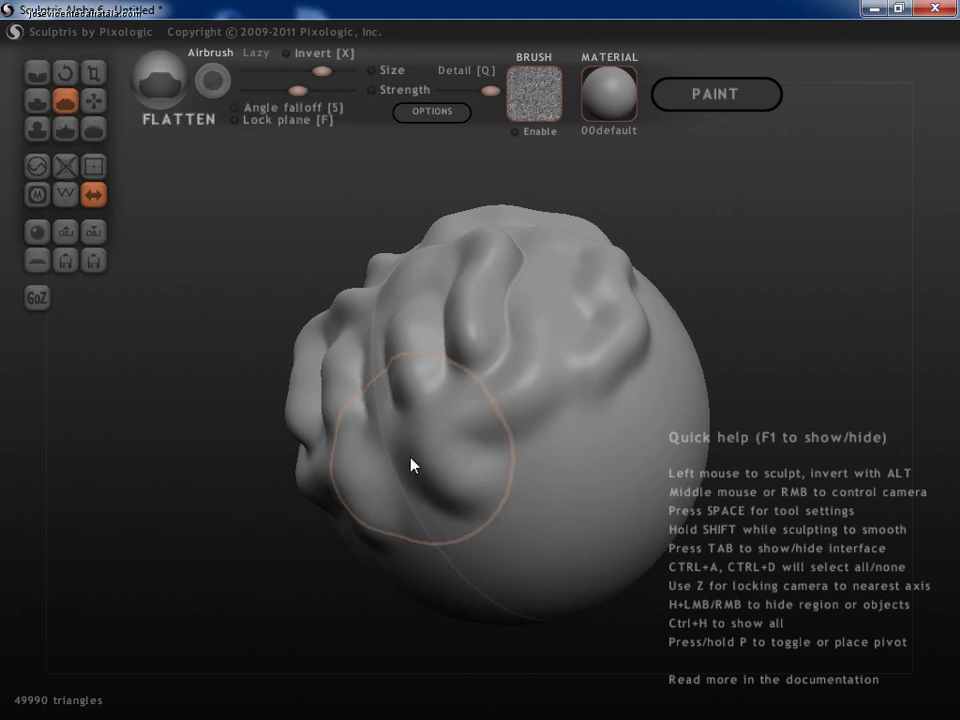
{"action": "mouse_move", "coordinate": [476, 370]}
{"action": "middle_mouse_down"}
{"action": "mouse_move", "coordinate": [523, 461]}
{"action": "mouse_move", "coordinate": [478, 420]}
{"action": "mouse_move", "coordinate": [516, 396]}
{"action": "mouse_move", "coordinate": [333, 405]}
{"action": "middle_mouse_up"}
{"action": "scroll", "coordinate": [333, 405], "scroll_direction": "up", "scroll_amount": 2}
{"action": "scroll", "coordinate": [401, 397], "scroll_direction": "up", "scroll_amount": 1}
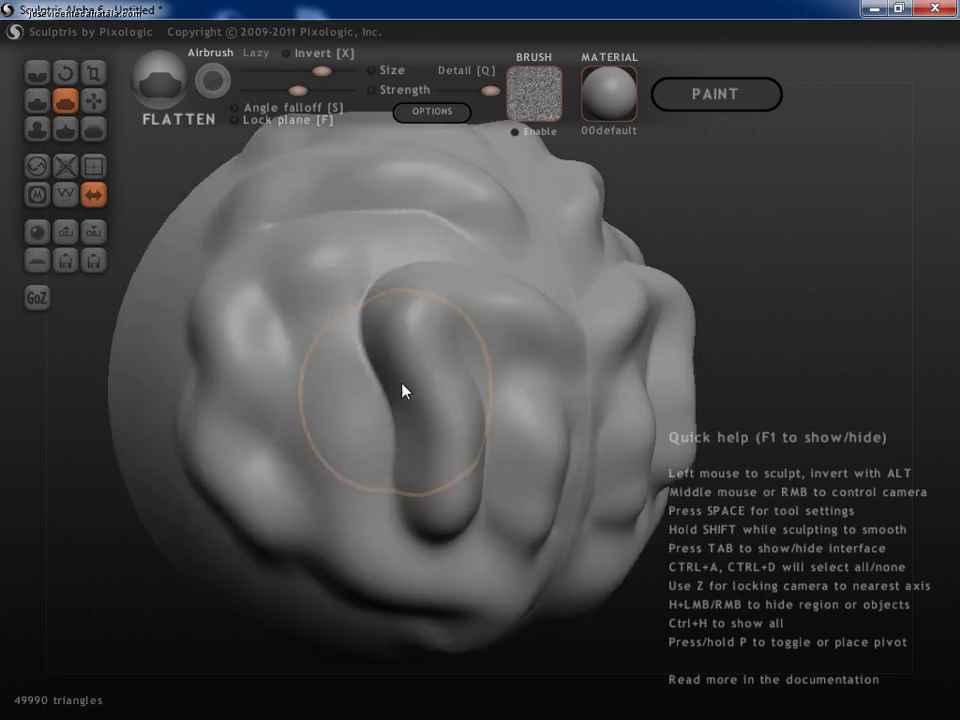
{"action": "scroll", "coordinate": [420, 400], "scroll_direction": "up", "scroll_amount": 2}
{"action": "mouse_move", "coordinate": [435, 425]}
{"action": "middle_mouse_down"}
{"action": "mouse_move", "coordinate": [285, 409]}
{"action": "mouse_move", "coordinate": [381, 435]}
{"action": "mouse_move", "coordinate": [381, 414]}
{"action": "middle_mouse_up"}
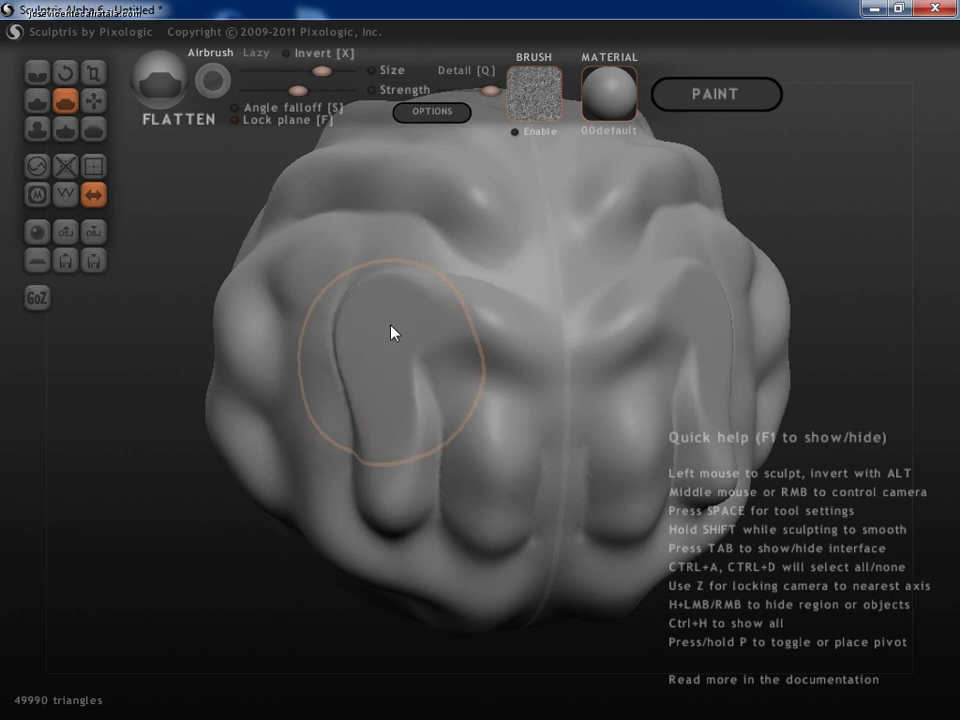
{"action": "mouse_move", "coordinate": [386, 345]}
{"action": "middle_mouse_down"}
{"action": "mouse_move", "coordinate": [390, 388]}
{"action": "mouse_move", "coordinate": [347, 356]}
{"action": "mouse_move", "coordinate": [379, 366]}
{"action": "middle_mouse_up"}
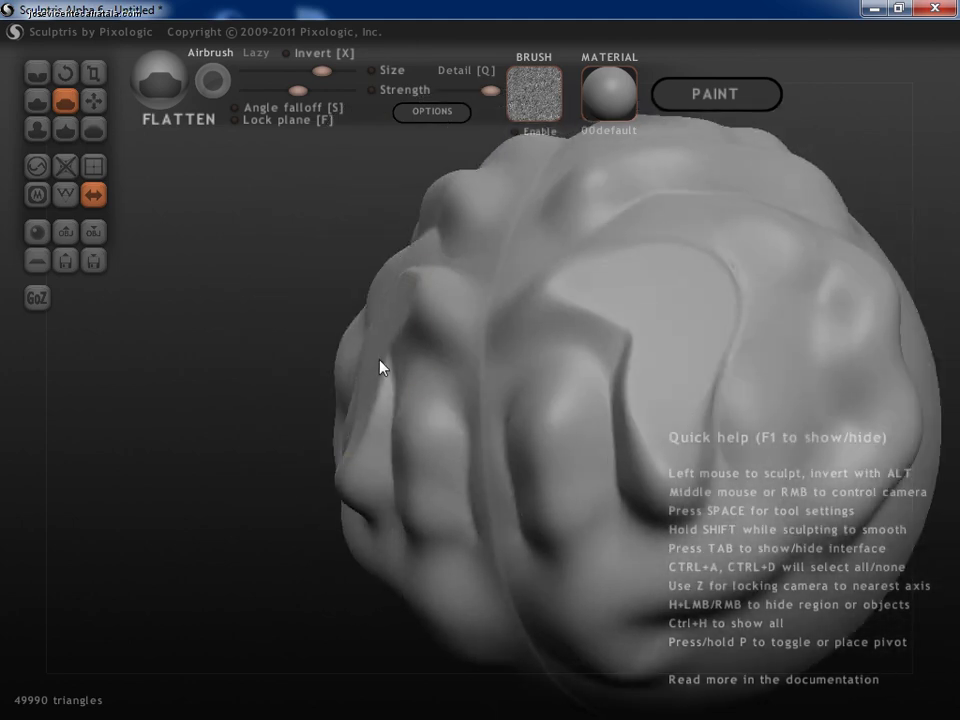
{"action": "middle_click_drag", "start_coordinate": [296, 405], "coordinate": [362, 440]}
{"action": "mouse_move", "coordinate": [362, 440]}
{"action": "left_mouse_down"}
{"action": "mouse_move", "coordinate": [354, 476]}
{"action": "mouse_move", "coordinate": [368, 471]}
{"action": "left_mouse_up"}
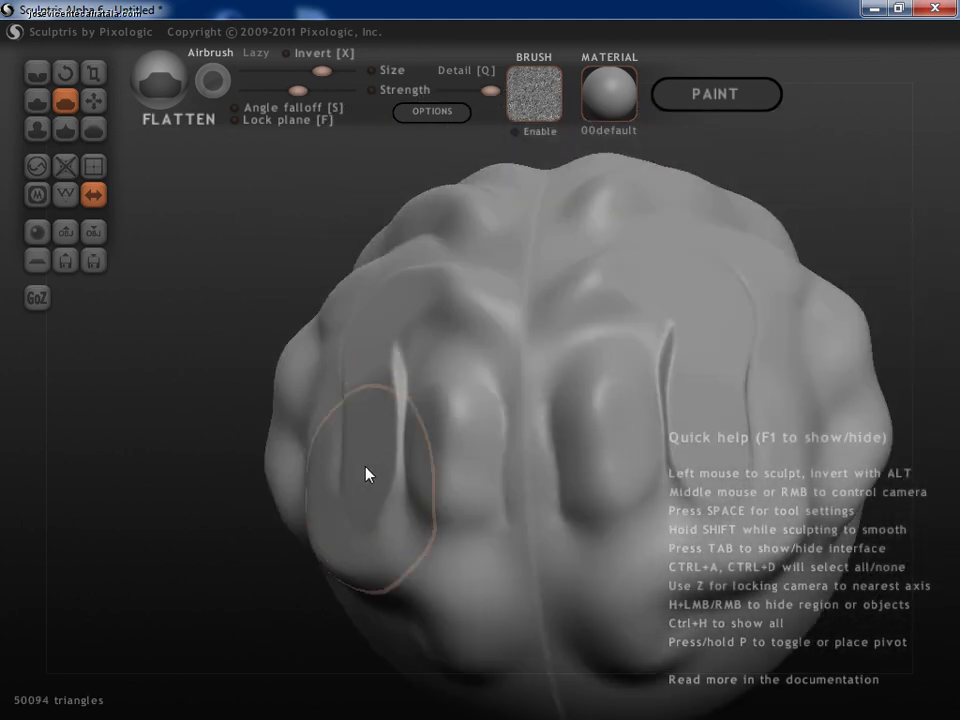
{"action": "mouse_move", "coordinate": [368, 471]}
{"action": "middle_mouse_down"}
{"action": "mouse_move", "coordinate": [405, 435]}
{"action": "mouse_move", "coordinate": [232, 320]}
{"action": "middle_mouse_up"}
{"action": "mouse_move", "coordinate": [232, 320]}
{"action": "left_mouse_down"}
{"action": "mouse_move", "coordinate": [242, 283]}
{"action": "mouse_move", "coordinate": [246, 317]}
{"action": "left_mouse_up"}
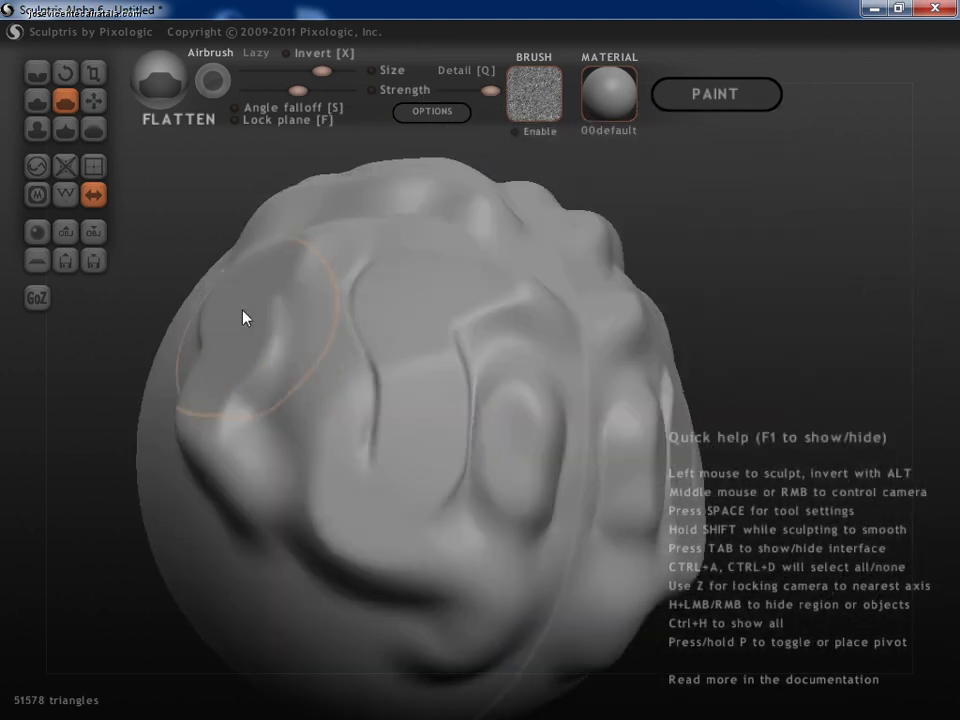
{"action": "mouse_move", "coordinate": [529, 396]}
{"action": "middle_mouse_down"}
{"action": "mouse_move", "coordinate": [388, 455]}
{"action": "mouse_move", "coordinate": [408, 402]}
{"action": "middle_mouse_up"}
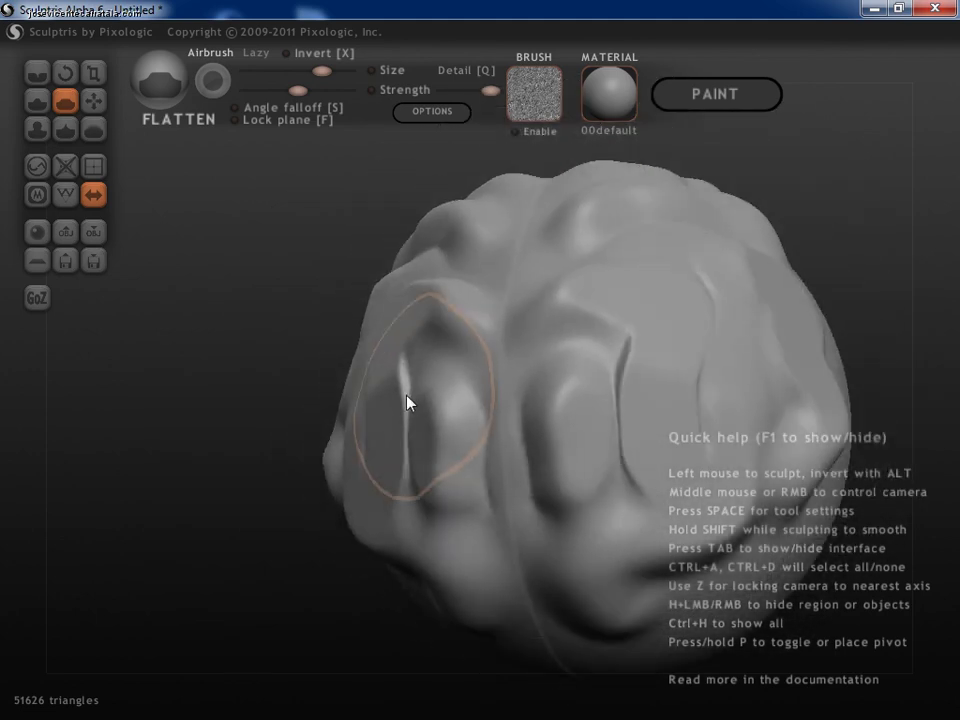
- With the Grab brush, pull the upper-left edge out and up into a mirrored ear flap
{"action": "left_click", "coordinate": [100, 106]}
{"action": "middle_click_drag", "start_coordinate": [317, 345], "coordinate": [380, 340]}
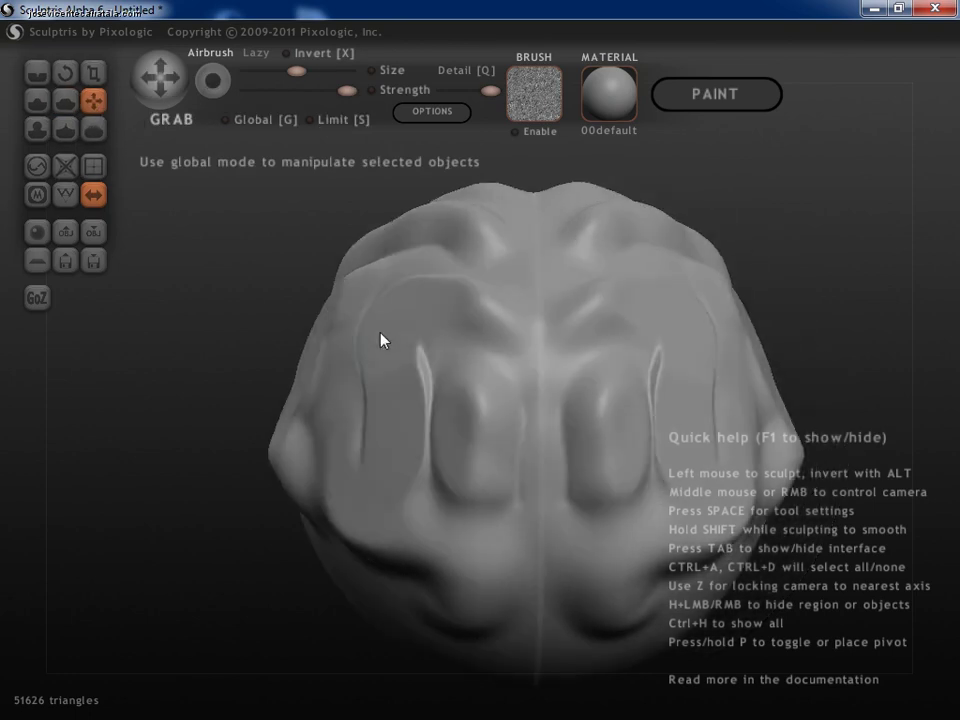
{"action": "mouse_move", "coordinate": [369, 326]}
{"action": "left_mouse_down"}
{"action": "mouse_move", "coordinate": [230, 283]}
{"action": "mouse_move", "coordinate": [259, 294]}
{"action": "mouse_move", "coordinate": [197, 332]}
{"action": "mouse_move", "coordinate": [158, 411]}
{"action": "mouse_move", "coordinate": [131, 315]}
{"action": "mouse_move", "coordinate": [154, 349]}
{"action": "mouse_move", "coordinate": [160, 397]}
{"action": "left_mouse_up"}
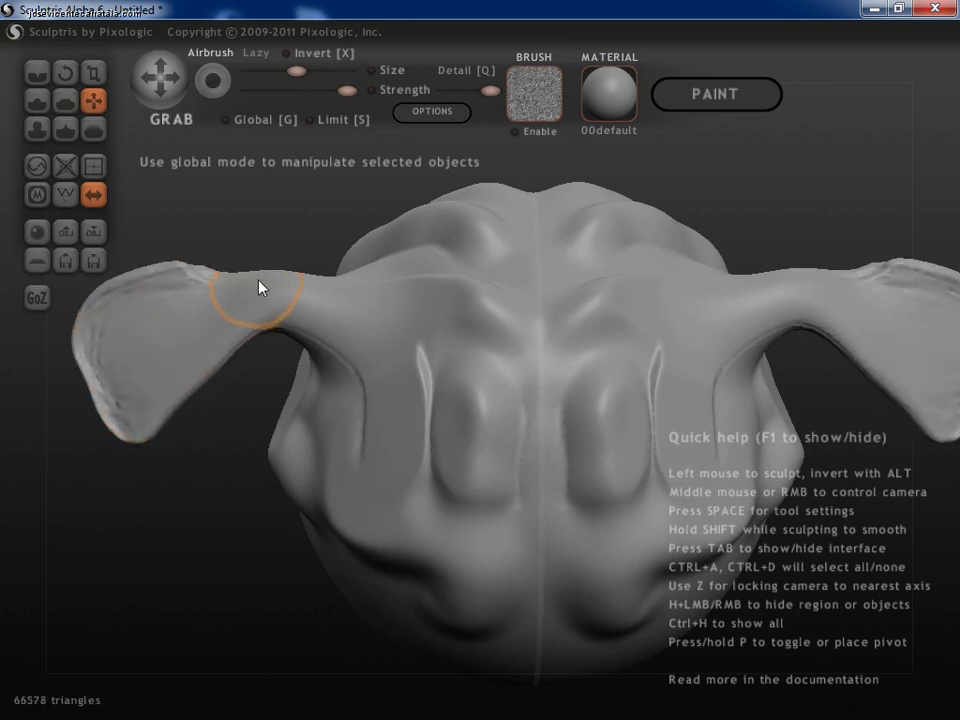
{"action": "left_click_drag", "start_coordinate": [259, 285], "coordinate": [249, 199]}
{"action": "mouse_move", "coordinate": [429, 358]}
{"action": "middle_mouse_down"}
{"action": "mouse_move", "coordinate": [439, 364]}
{"action": "mouse_move", "coordinate": [431, 415]}
{"action": "middle_mouse_up"}
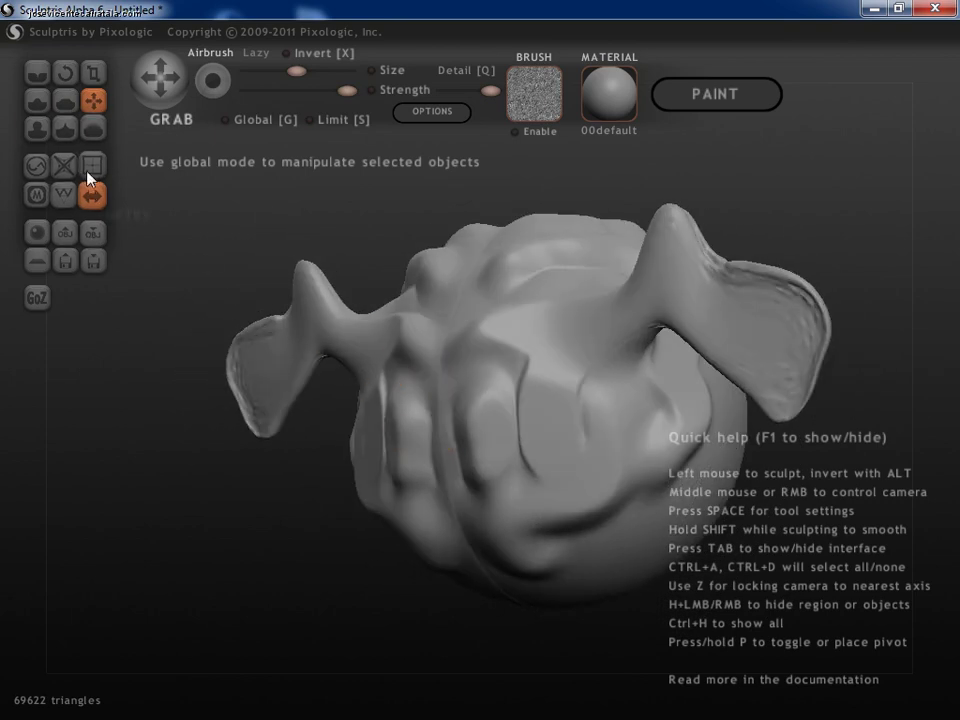
- In the front view, inflate two mirrored rounded knobs on the head's upper front
{"action": "left_click", "coordinate": [45, 138]}
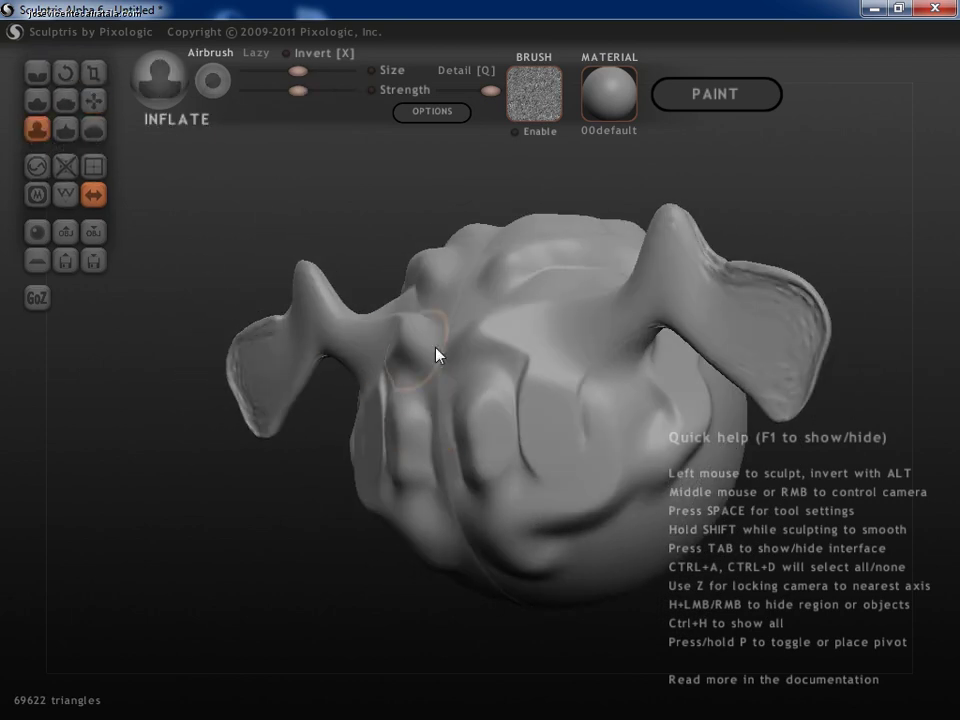
{"action": "key", "text": "z"}
{"action": "left_click_drag", "start_coordinate": [568, 354], "coordinate": [577, 331]}
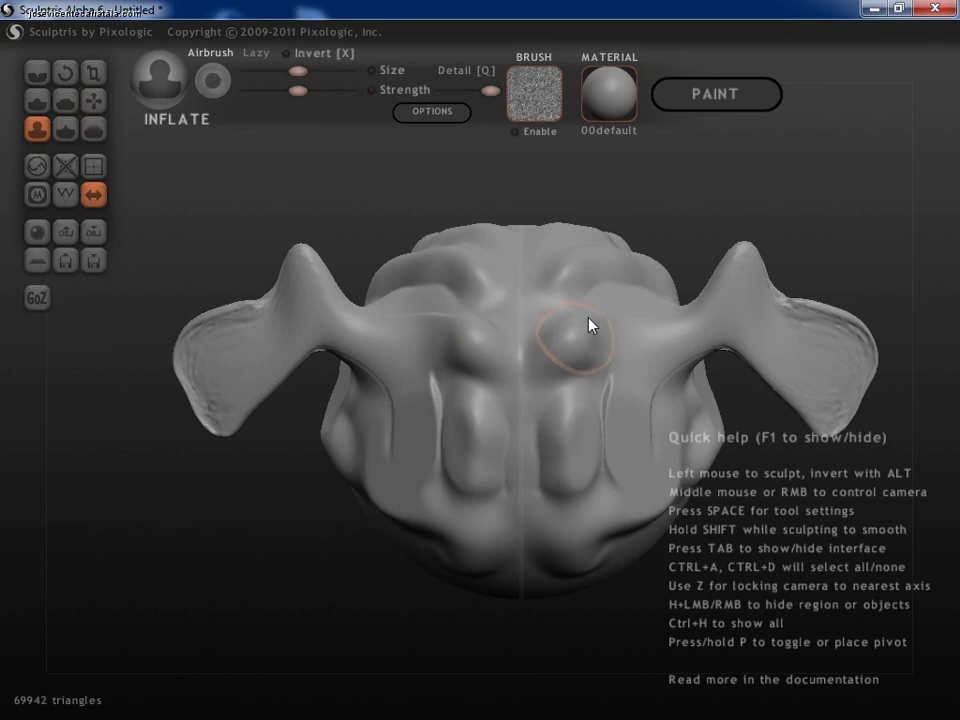
{"action": "left_click_drag", "start_coordinate": [580, 340], "coordinate": [579, 322]}
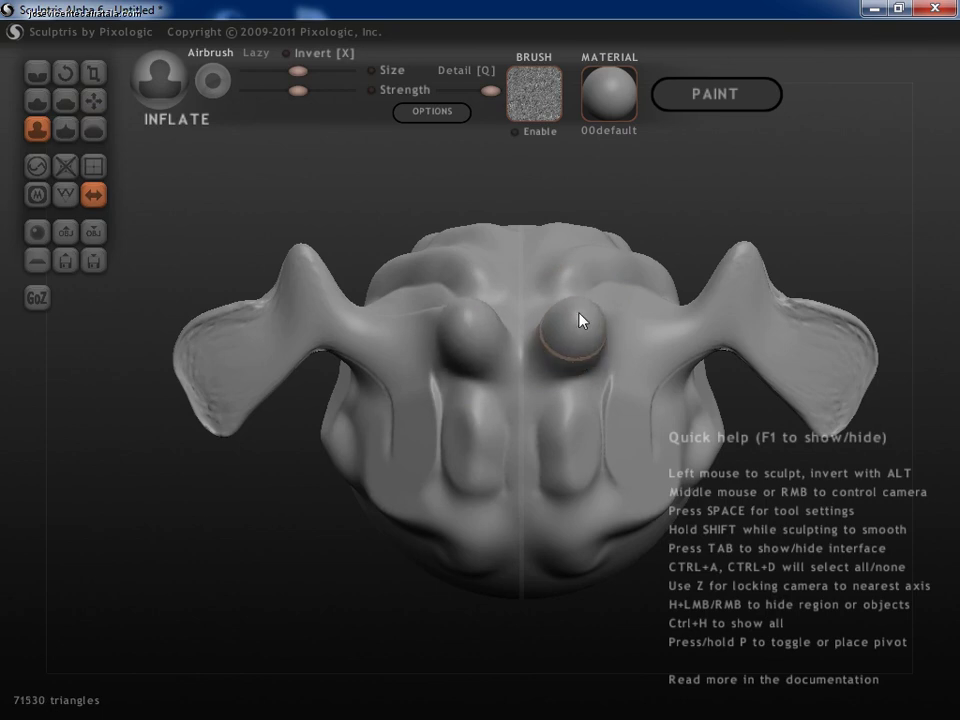
{"action": "mouse_move", "coordinate": [579, 322]}
{"action": "middle_mouse_down"}
{"action": "mouse_move", "coordinate": [547, 369]}
{"action": "mouse_move", "coordinate": [429, 401]}
{"action": "middle_mouse_up"}
{"action": "mouse_move", "coordinate": [519, 320]}
{"action": "left_mouse_down"}
{"action": "mouse_move", "coordinate": [534, 271]}
{"action": "mouse_move", "coordinate": [534, 358]}
{"action": "left_mouse_up"}
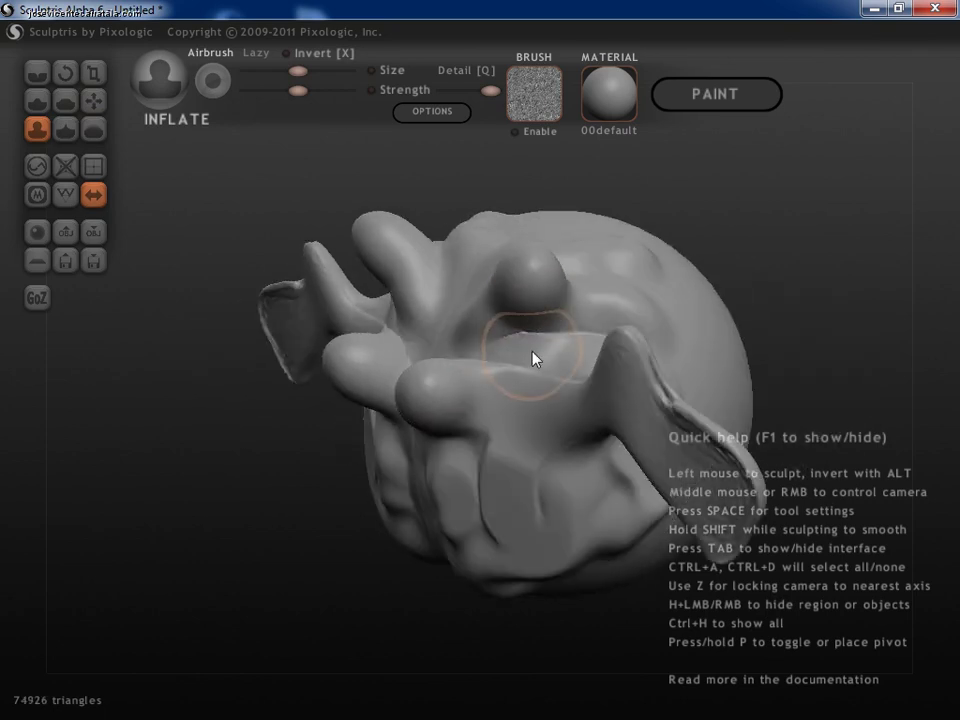
- Pinch the finger bumps and top tip into sharp points, and pinch a star into the face centre
{"action": "left_click", "coordinate": [64, 138]}
{"action": "mouse_move", "coordinate": [225, 317]}
{"action": "middle_mouse_down"}
{"action": "mouse_move", "coordinate": [353, 378]}
{"action": "mouse_move", "coordinate": [381, 369]}
{"action": "middle_mouse_up"}
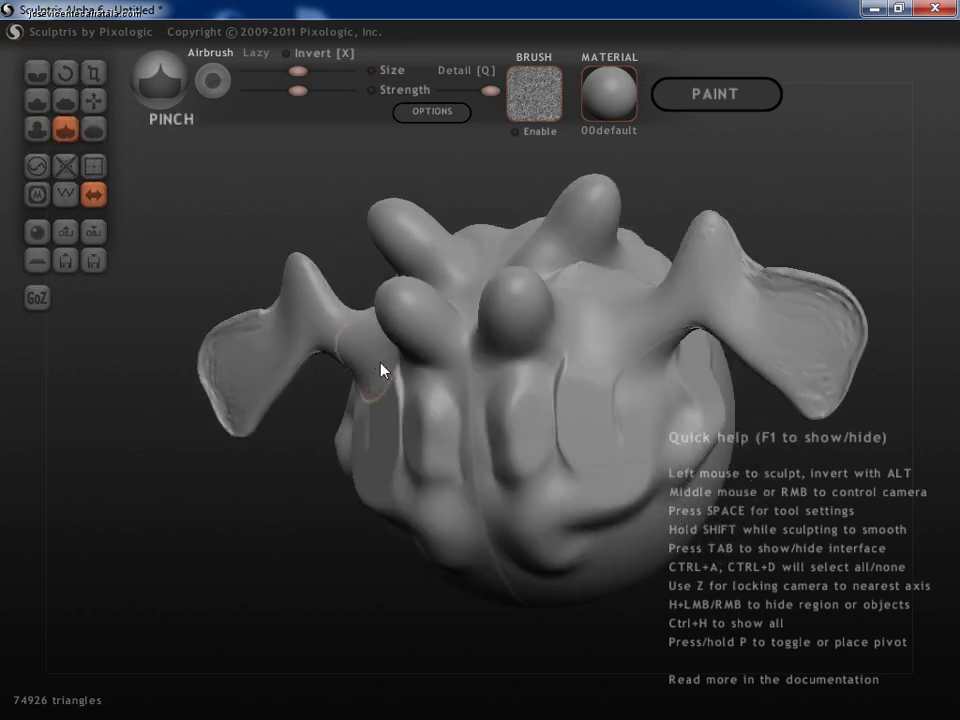
{"action": "middle_click_drag", "start_coordinate": [487, 335], "coordinate": [508, 293]}
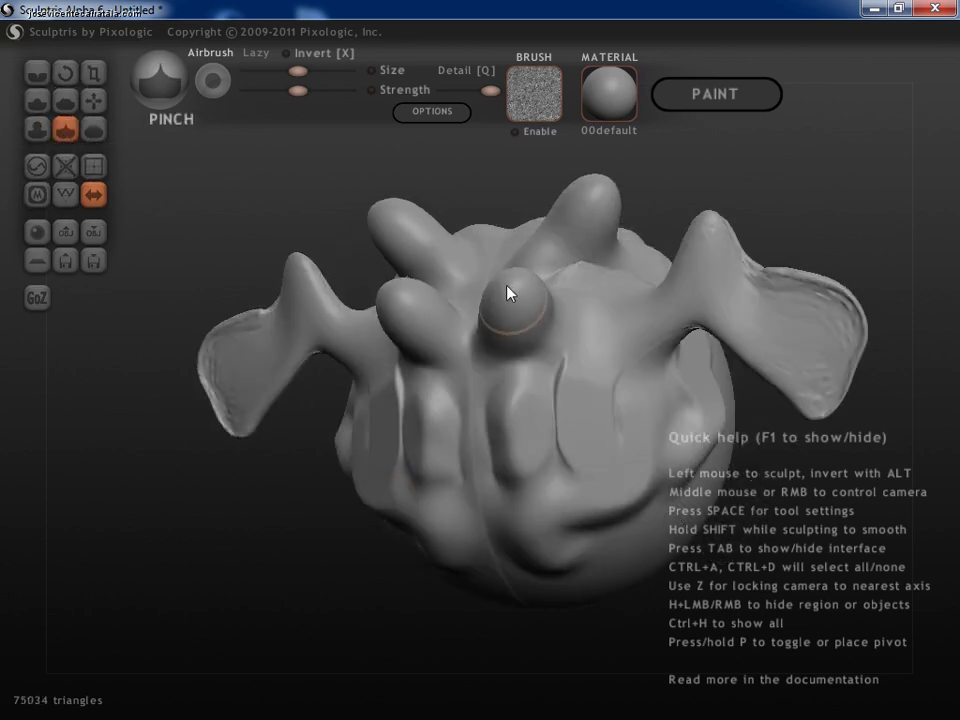
{"action": "mouse_move", "coordinate": [508, 293]}
{"action": "left_mouse_down"}
{"action": "mouse_move", "coordinate": [600, 216]}
{"action": "mouse_move", "coordinate": [602, 199]}
{"action": "mouse_move", "coordinate": [596, 246]}
{"action": "left_mouse_up"}
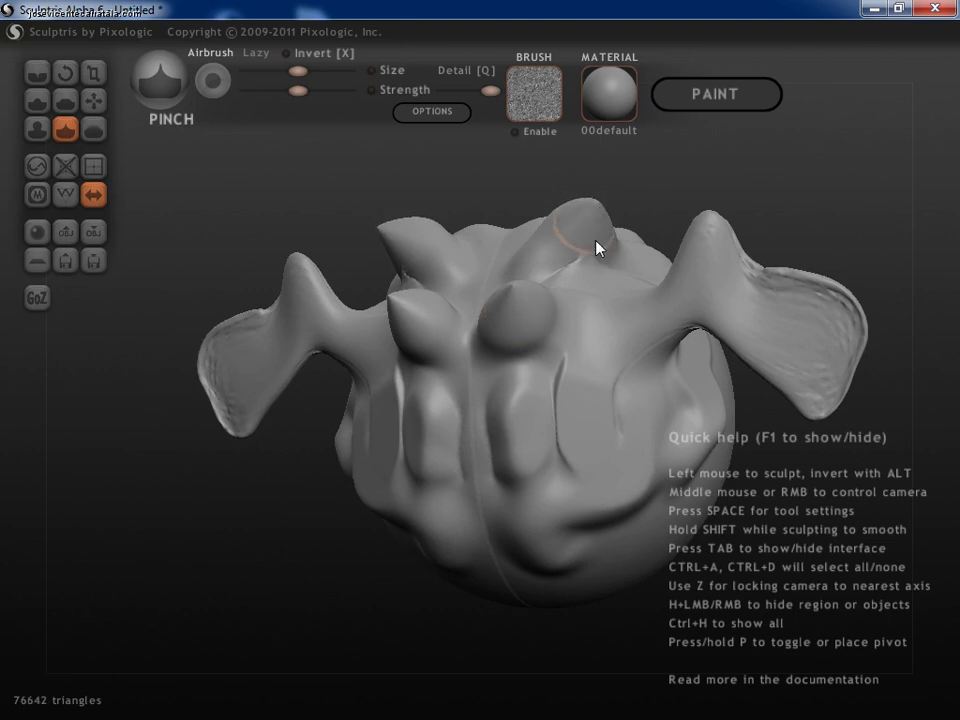
{"action": "mouse_move", "coordinate": [568, 407]}
{"action": "left_mouse_down"}
{"action": "mouse_move", "coordinate": [575, 393]}
{"action": "mouse_move", "coordinate": [557, 450]}
{"action": "left_mouse_up"}
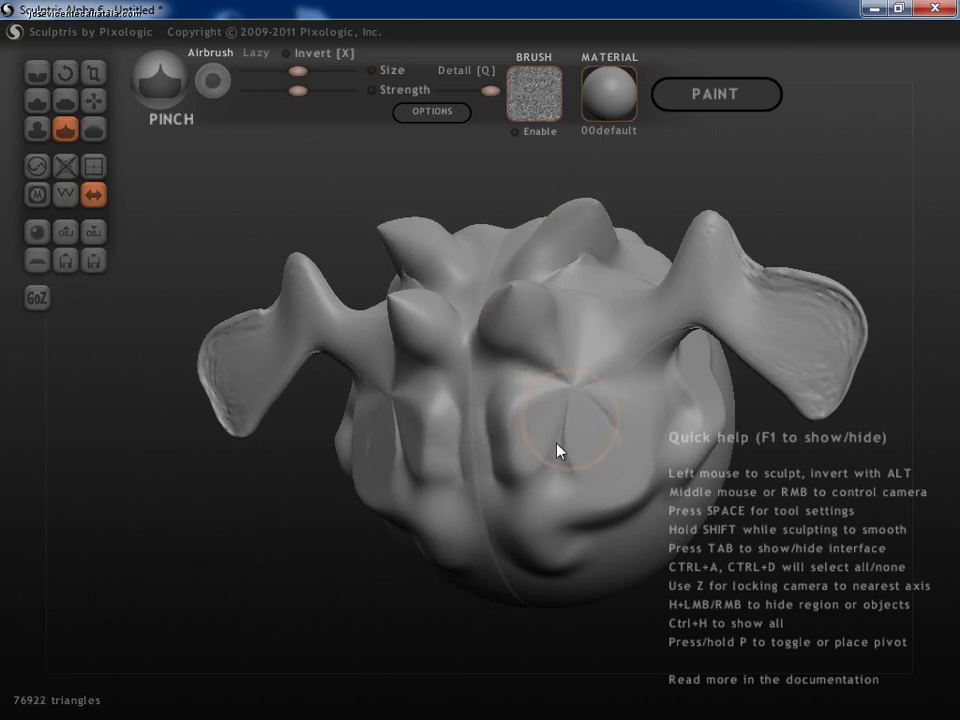
{"action": "mouse_move", "coordinate": [557, 450]}
{"action": "middle_mouse_down"}
{"action": "mouse_move", "coordinate": [523, 429]}
{"action": "mouse_move", "coordinate": [326, 448]}
{"action": "mouse_move", "coordinate": [472, 467]}
{"action": "middle_mouse_up"}
{"action": "mouse_move", "coordinate": [472, 467]}
{"action": "left_mouse_down"}
{"action": "mouse_move", "coordinate": [493, 420]}
{"action": "mouse_move", "coordinate": [296, 566]}
{"action": "left_mouse_up"}
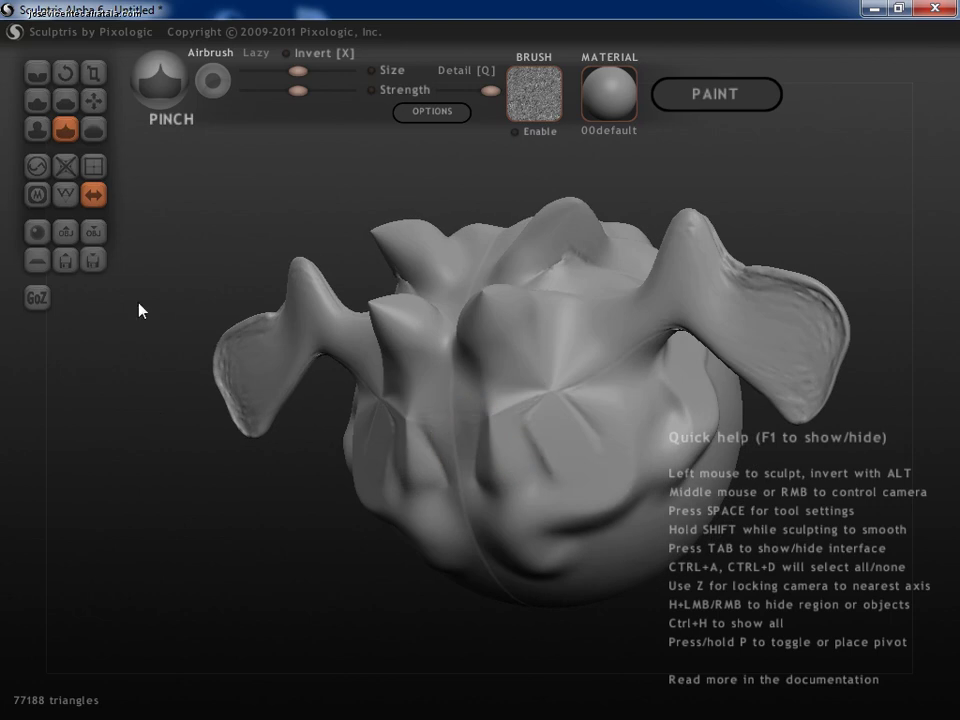
- With the Smooth brush, soften the jagged edges of both ear flaps and a sharp spike
{"action": "left_click", "coordinate": [95, 134]}
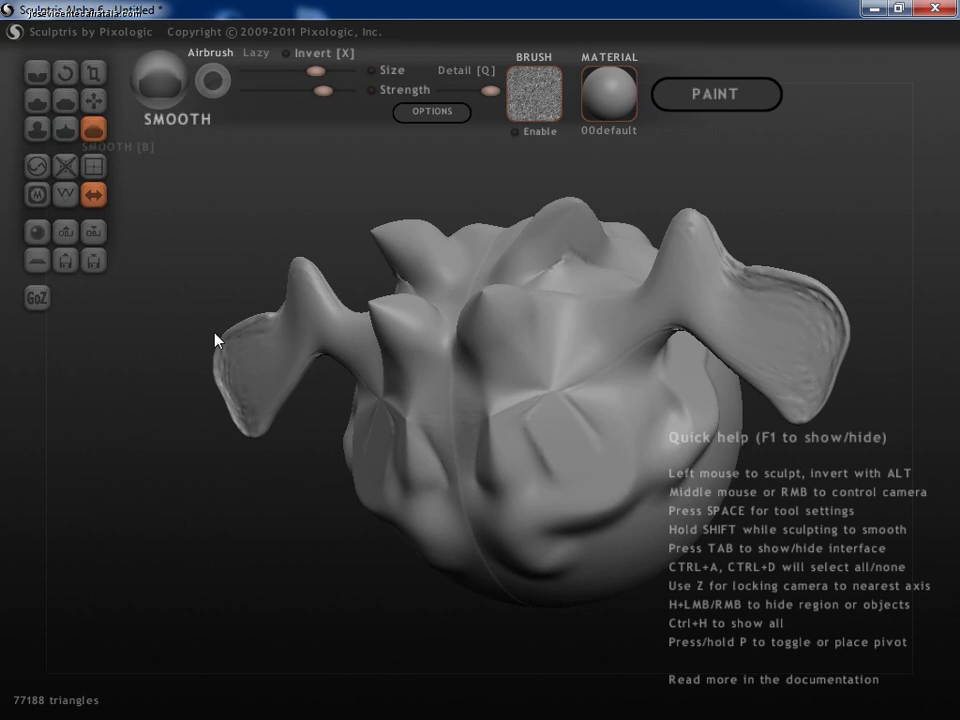
{"action": "mouse_move", "coordinate": [214, 336]}
{"action": "left_mouse_down"}
{"action": "mouse_move", "coordinate": [244, 379]}
{"action": "mouse_move", "coordinate": [281, 305]}
{"action": "mouse_move", "coordinate": [332, 306]}
{"action": "mouse_move", "coordinate": [418, 339]}
{"action": "mouse_move", "coordinate": [392, 317]}
{"action": "mouse_move", "coordinate": [380, 322]}
{"action": "left_mouse_up"}
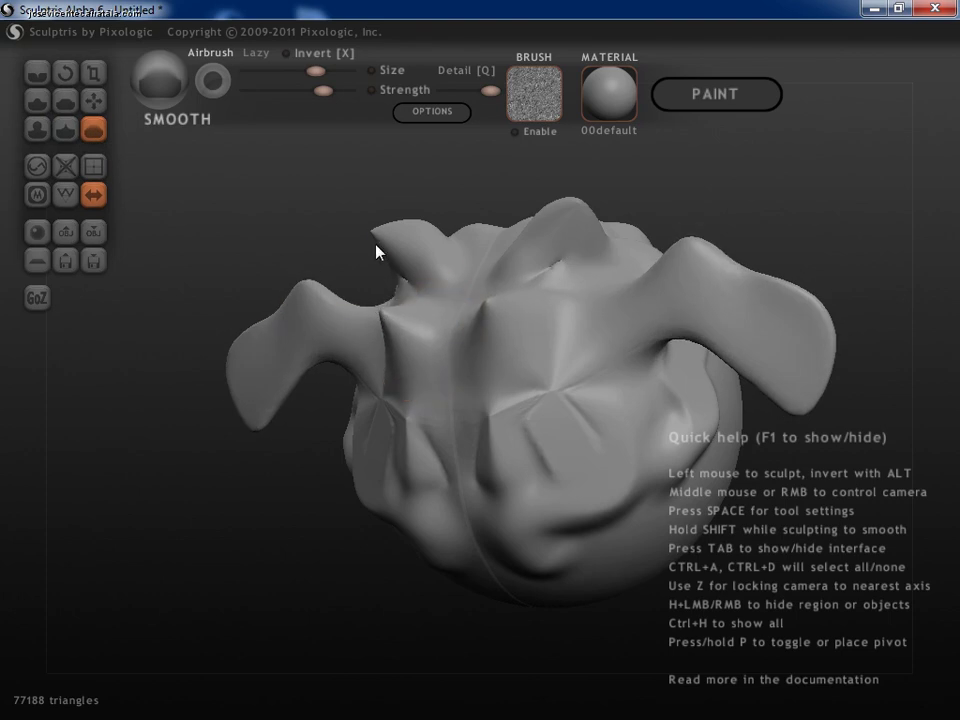
{"action": "middle_click_drag", "start_coordinate": [424, 272], "coordinate": [465, 303]}
{"action": "left_click_drag", "start_coordinate": [465, 303], "coordinate": [449, 289]}
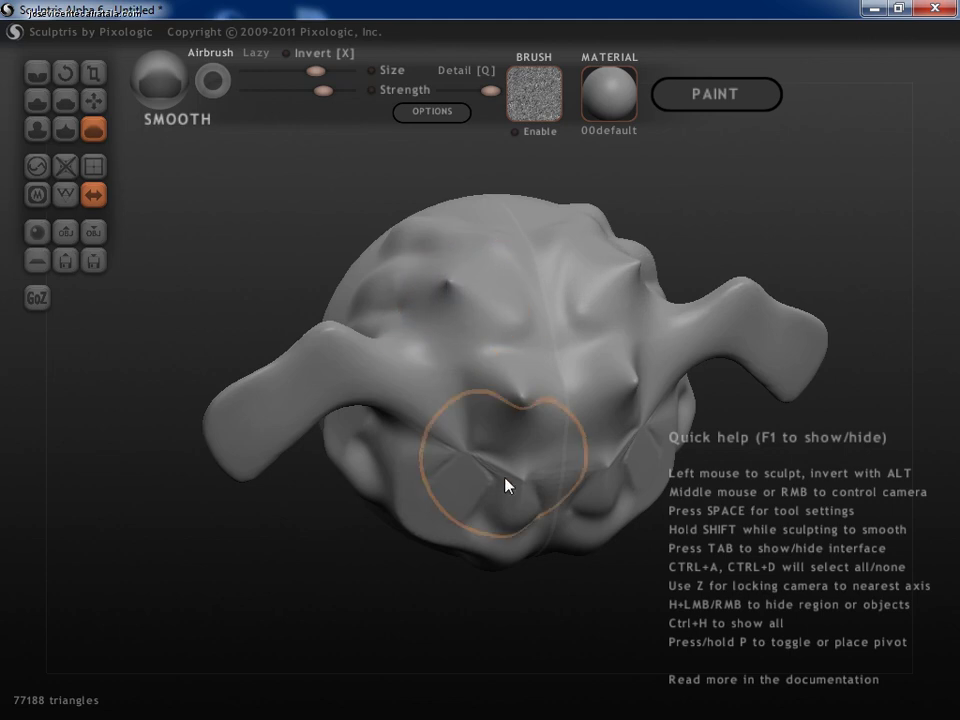
- Smooth the lower-front bumps, round the horn into a leaf shape, and soften a dimple
{"action": "mouse_move", "coordinate": [506, 484]}
{"action": "left_mouse_down"}
{"action": "mouse_move", "coordinate": [495, 512]}
{"action": "mouse_move", "coordinate": [459, 491]}
{"action": "mouse_move", "coordinate": [532, 510]}
{"action": "left_mouse_up"}
{"action": "mouse_move", "coordinate": [532, 510]}
{"action": "middle_mouse_down"}
{"action": "mouse_move", "coordinate": [465, 461]}
{"action": "mouse_move", "coordinate": [493, 542]}
{"action": "middle_mouse_up"}
{"action": "mouse_move", "coordinate": [577, 525]}
{"action": "middle_mouse_down"}
{"action": "mouse_move", "coordinate": [542, 469]}
{"action": "mouse_move", "coordinate": [508, 465]}
{"action": "middle_mouse_up"}
{"action": "mouse_move", "coordinate": [562, 382]}
{"action": "left_mouse_down"}
{"action": "mouse_move", "coordinate": [568, 321]}
{"action": "mouse_move", "coordinate": [585, 343]}
{"action": "mouse_move", "coordinate": [531, 261]}
{"action": "left_mouse_up"}
{"action": "mouse_move", "coordinate": [531, 261]}
{"action": "middle_mouse_down"}
{"action": "mouse_move", "coordinate": [506, 341]}
{"action": "mouse_move", "coordinate": [537, 407]}
{"action": "middle_mouse_up"}
{"action": "left_click_drag", "start_coordinate": [537, 407], "coordinate": [525, 422]}
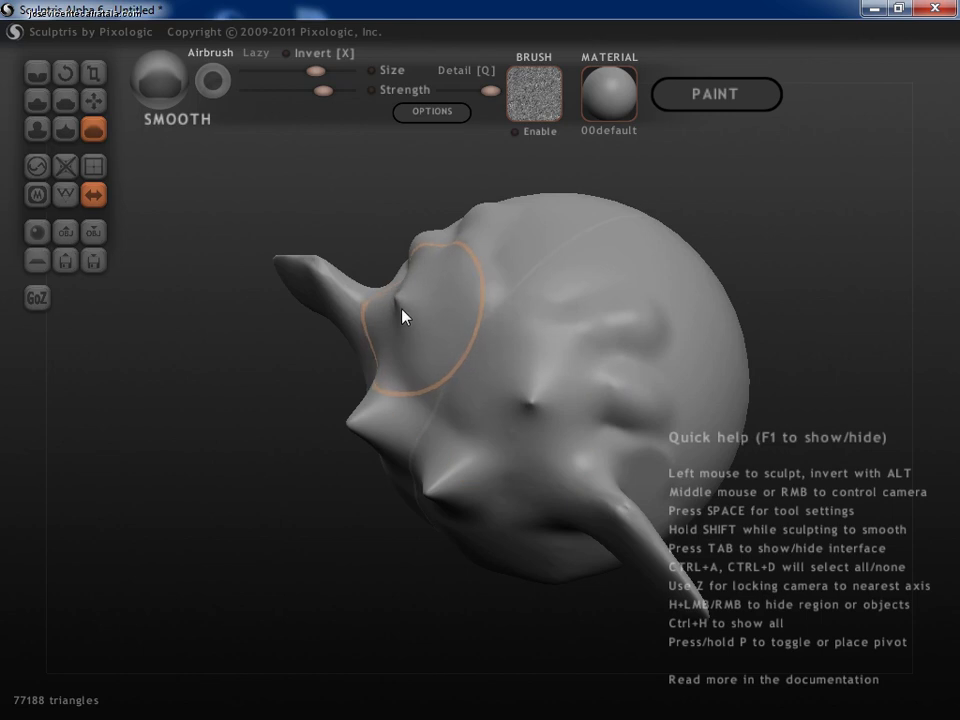
{"action": "mouse_move", "coordinate": [484, 452]}
{"action": "middle_mouse_down"}
{"action": "mouse_move", "coordinate": [497, 411]}
{"action": "mouse_move", "coordinate": [418, 426]}
{"action": "mouse_move", "coordinate": [450, 401]}
{"action": "middle_mouse_up"}
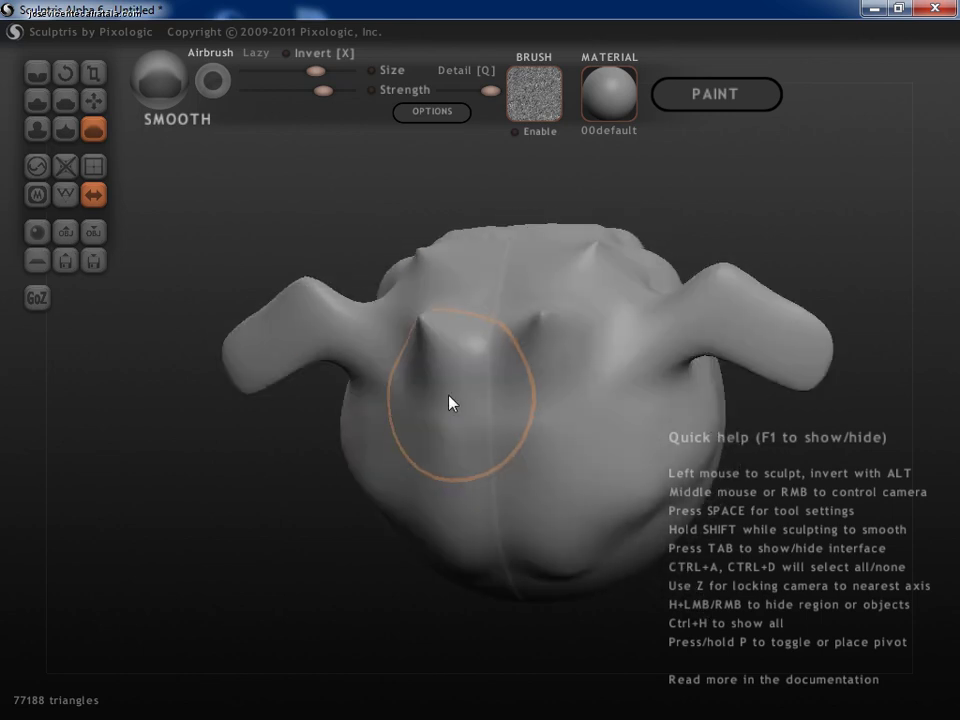